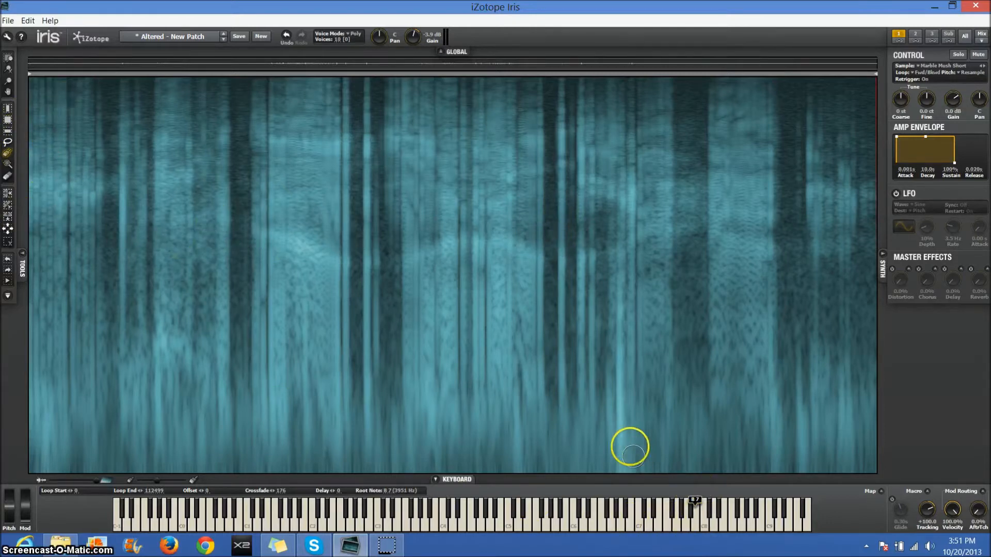
- Audition the unfiltered Marble Mush Short sample on the virtual keyboard in two different registers
{"action": "left_click", "coordinate": [693, 525]}
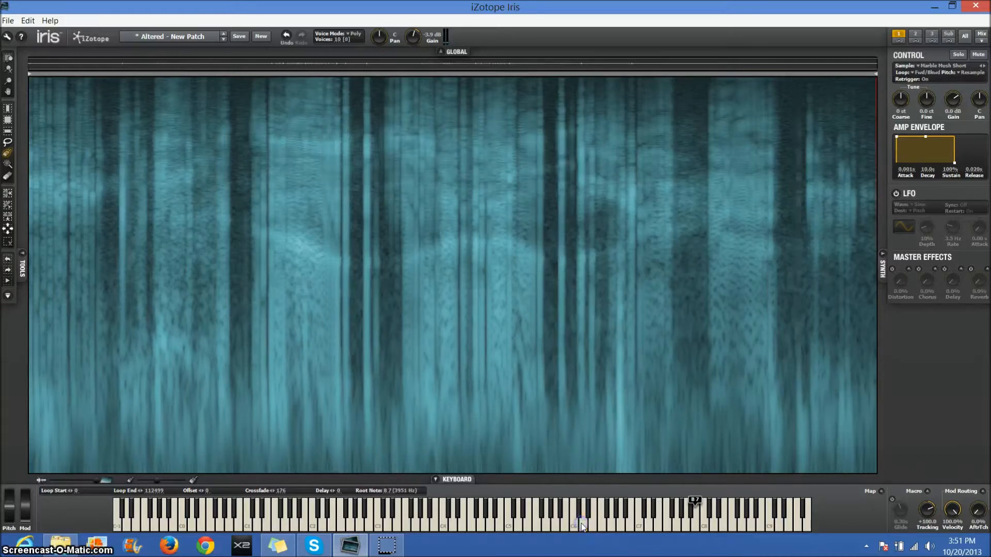
{"action": "left_click", "coordinate": [581, 526]}
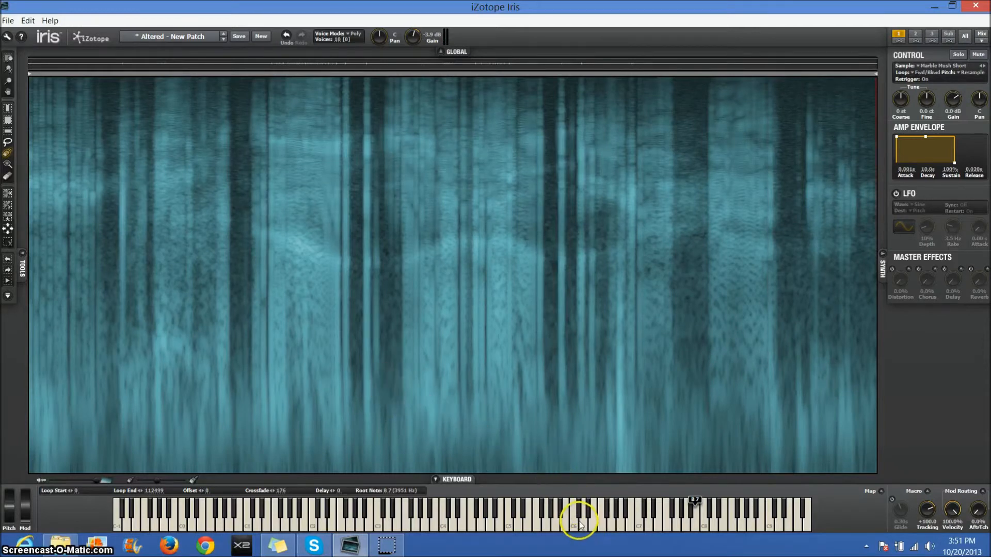
{"action": "left_click", "coordinate": [579, 525]}
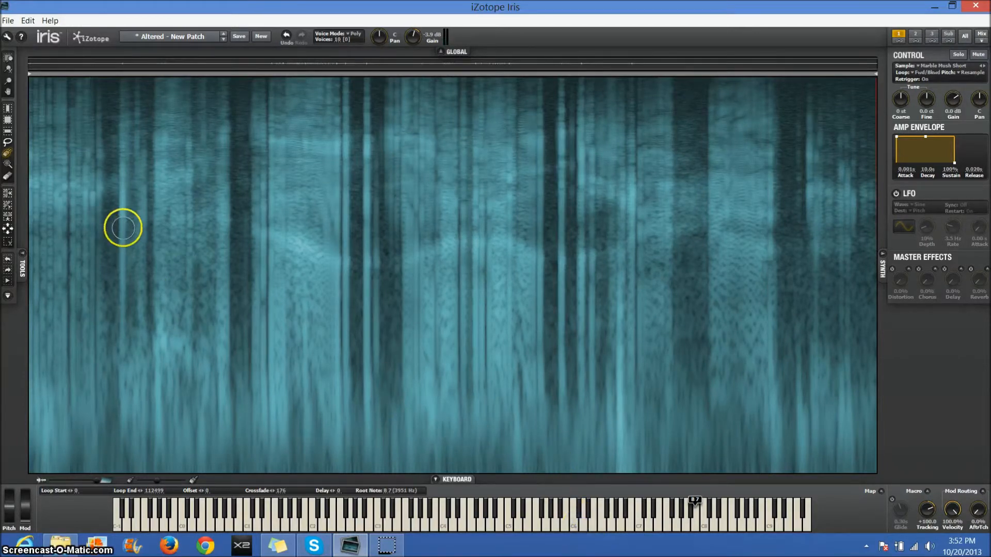
- Select the lower half of the spectrogram across the sample's full length with a rectangular time-frequency selection, and audition it
{"action": "left_click", "coordinate": [8, 121]}
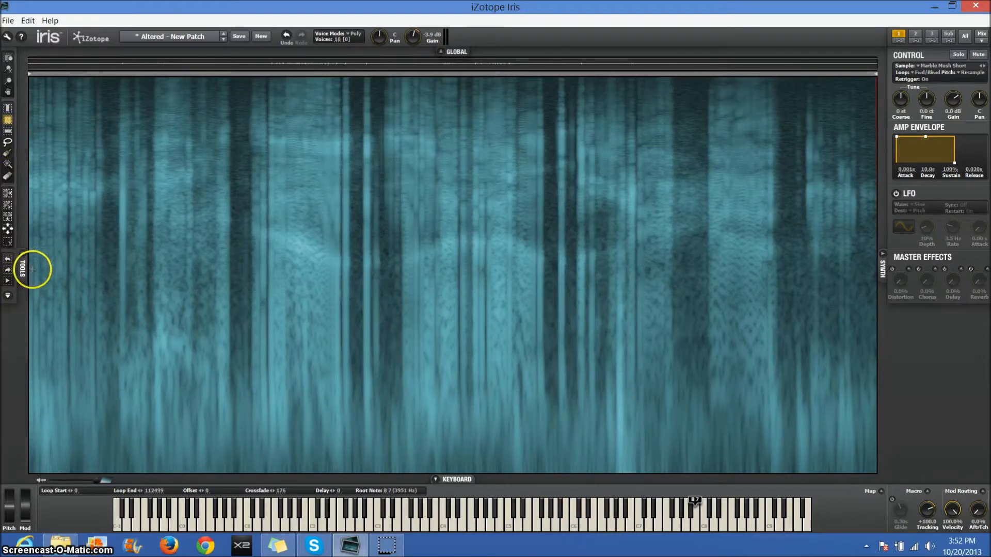
{"action": "left_click_drag", "start_coordinate": [33, 269], "coordinate": [896, 511]}
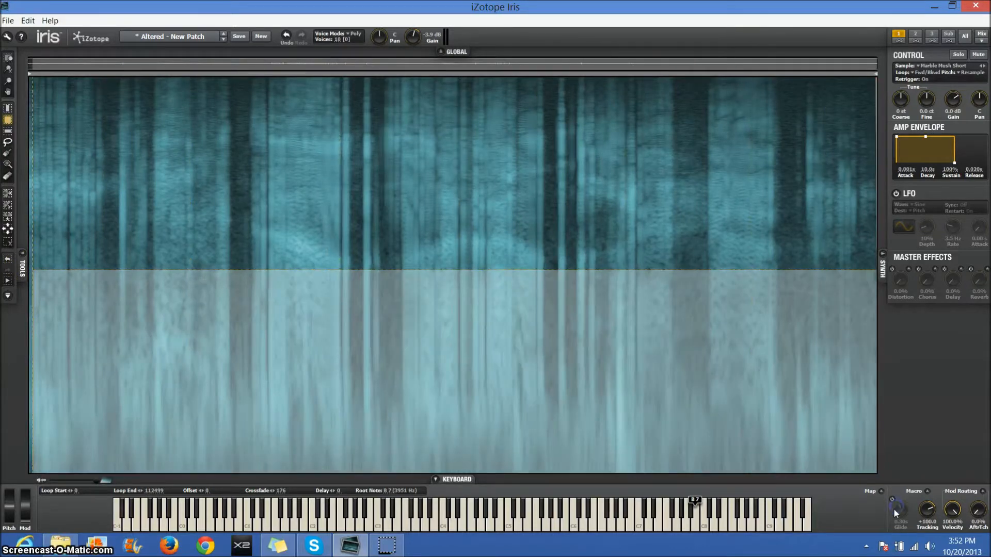
{"action": "left_click", "coordinate": [581, 526]}
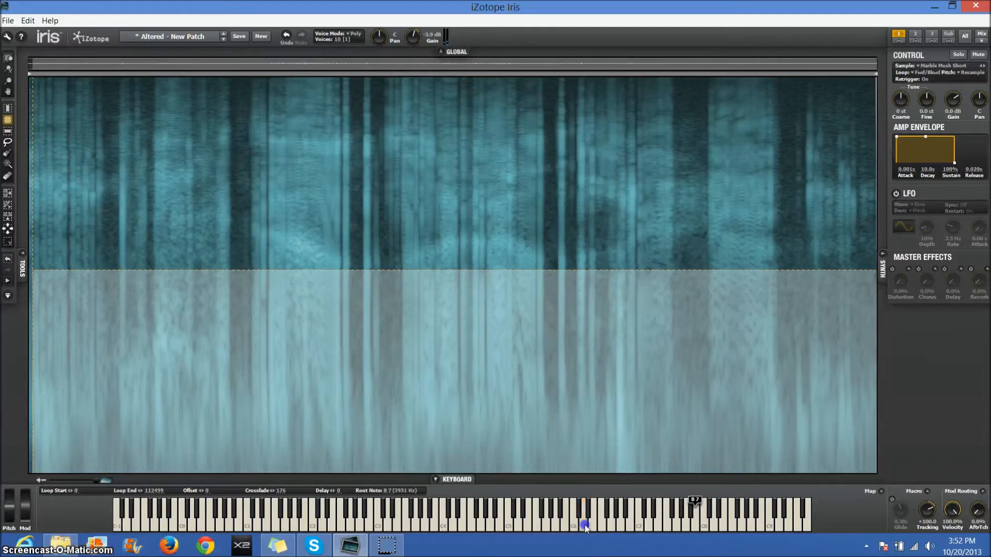
- Add seven separate rectangular selections in a row across the spectrogram's upper half, leaving gaps between them, and audition the sound
{"action": "left_click_drag", "start_coordinate": [37, 147], "coordinate": [106, 222]}
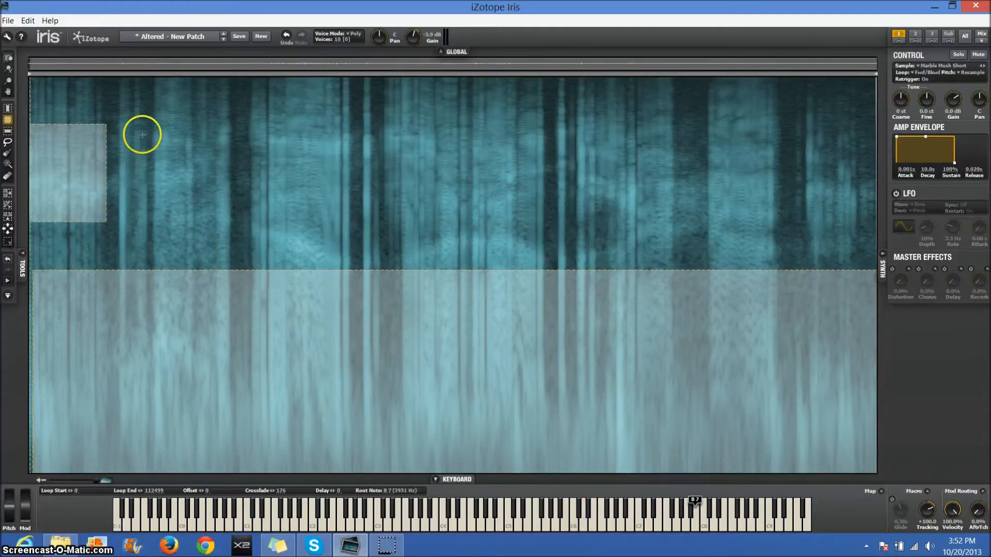
{"action": "left_click_drag", "start_coordinate": [150, 120], "coordinate": [235, 221]}
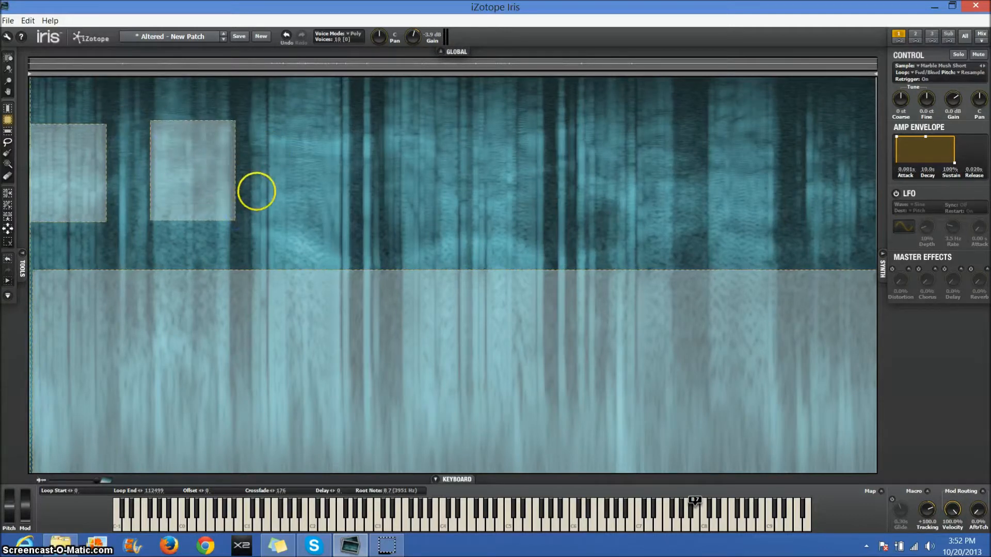
{"action": "left_click_drag", "start_coordinate": [256, 127], "coordinate": [351, 262]}
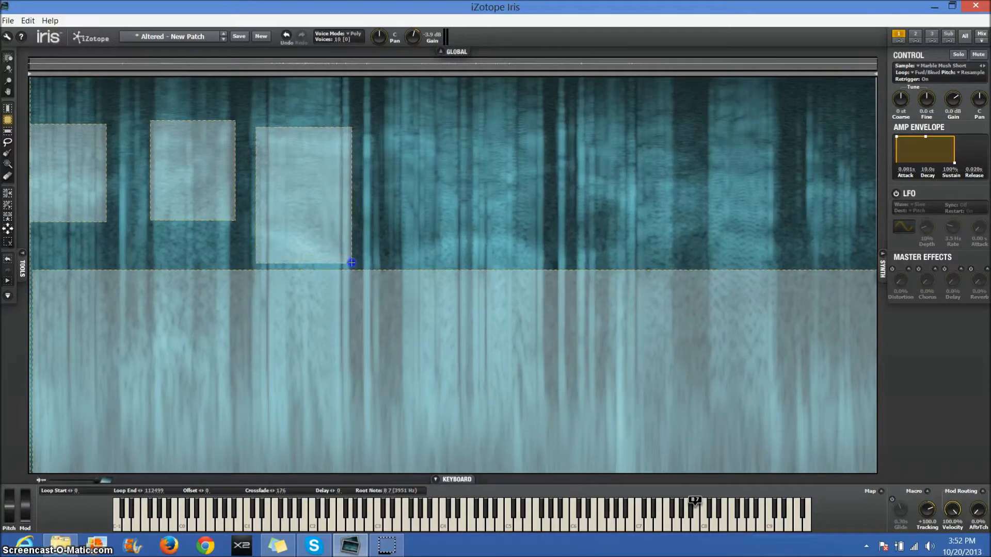
{"action": "left_click_drag", "start_coordinate": [388, 127], "coordinate": [542, 257]}
{"action": "left_click_drag", "start_coordinate": [576, 131], "coordinate": [676, 262]}
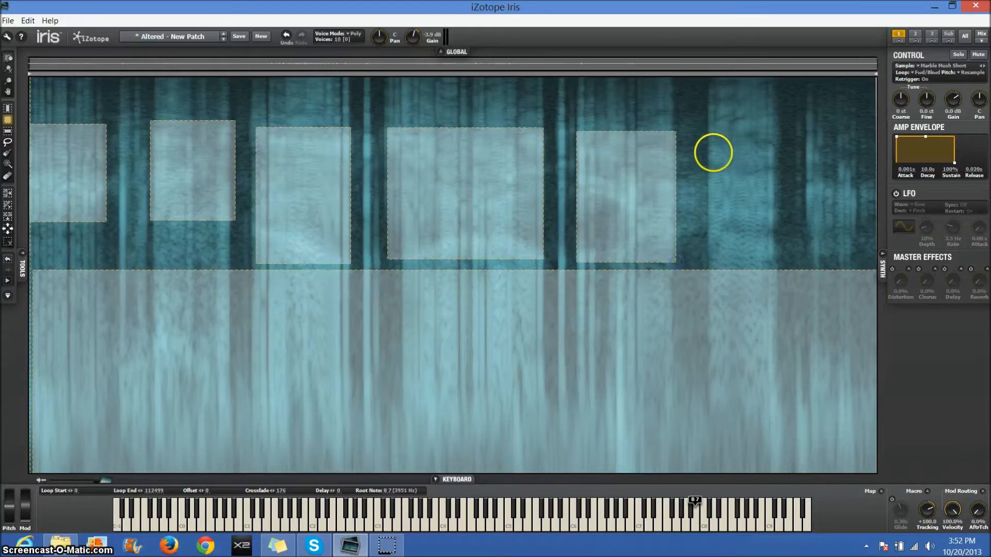
{"action": "left_click_drag", "start_coordinate": [707, 135], "coordinate": [774, 257]}
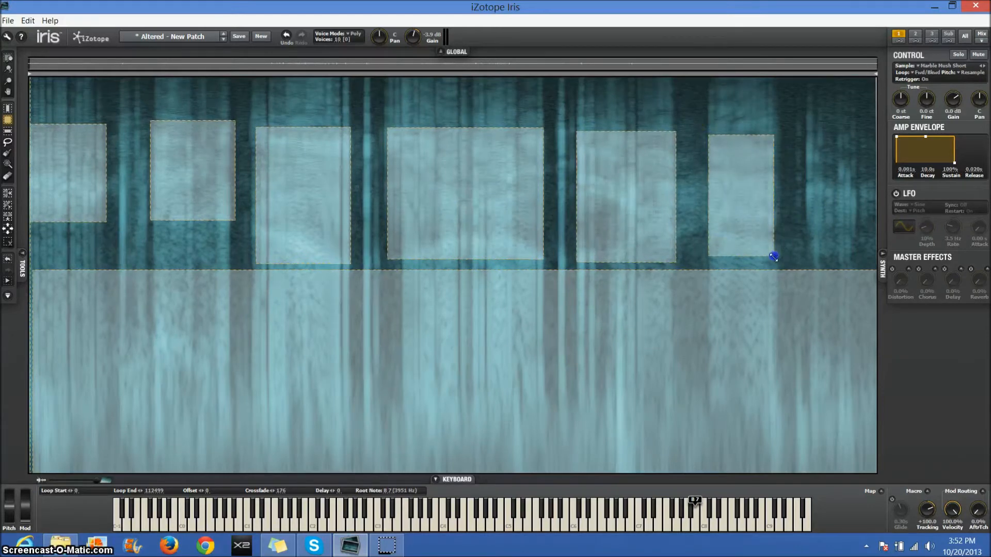
{"action": "left_click_drag", "start_coordinate": [806, 138], "coordinate": [857, 250]}
{"action": "left_click", "coordinate": [583, 525]}
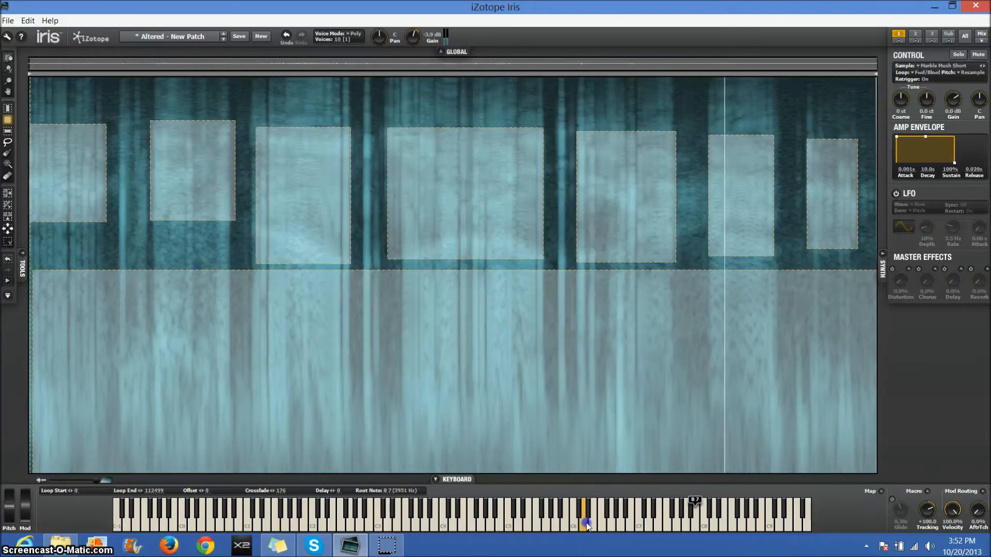
- Erase a rounded patch spanning the lower facing parts of the fourth and fifth upper selection blocks, and audition the result
{"action": "left_click", "coordinate": [568, 292]}
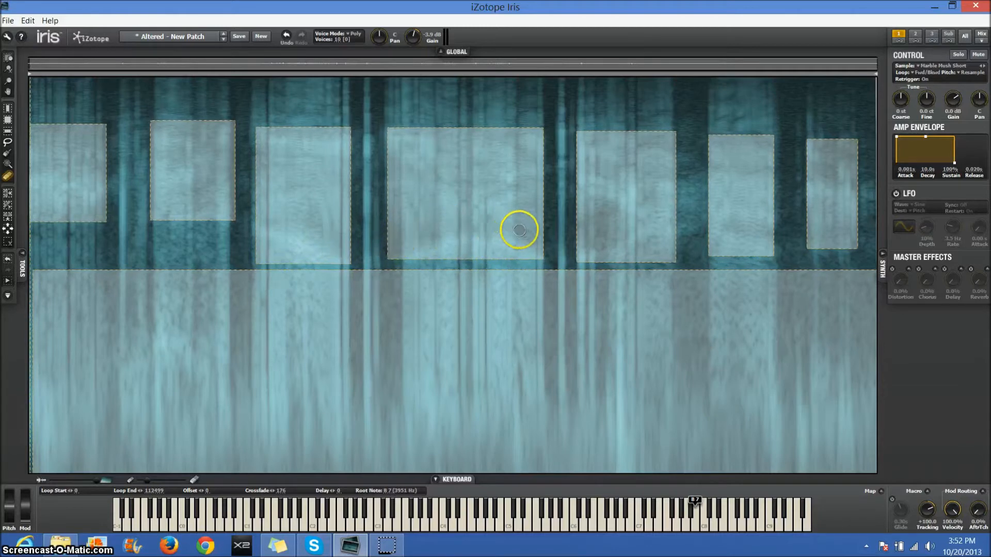
{"action": "left_click_drag", "start_coordinate": [539, 232], "coordinate": [539, 214]}
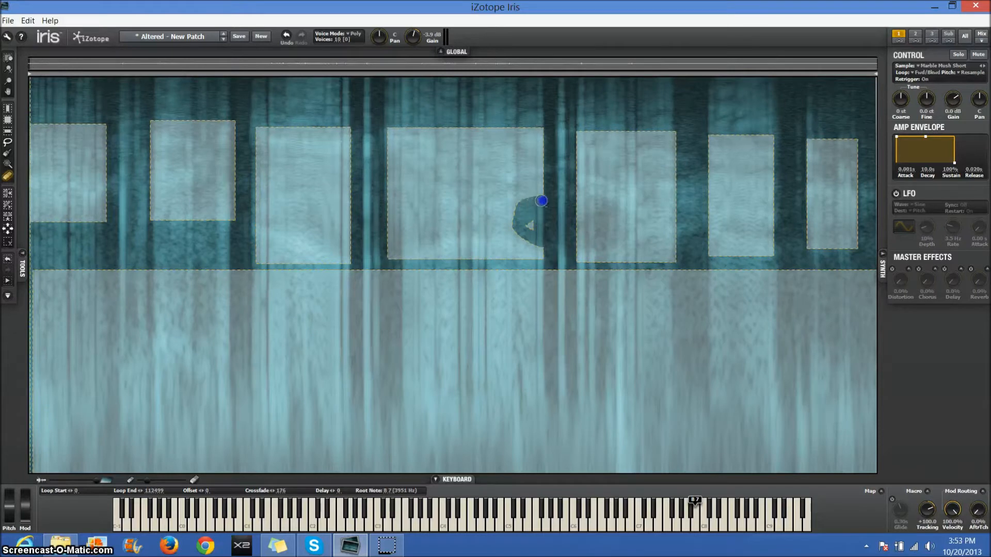
{"action": "left_click_drag", "start_coordinate": [574, 193], "coordinate": [602, 216]}
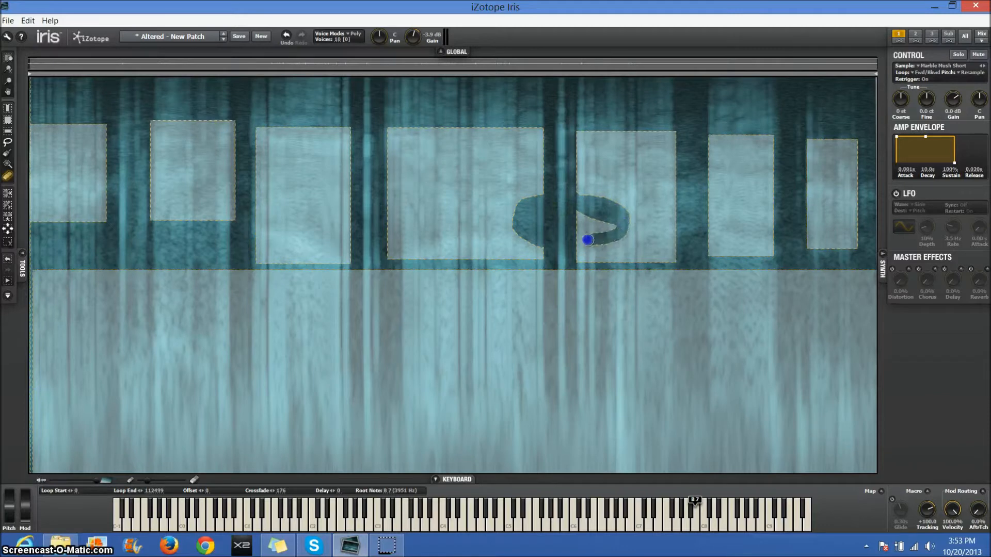
{"action": "left_click_drag", "start_coordinate": [611, 243], "coordinate": [595, 241]}
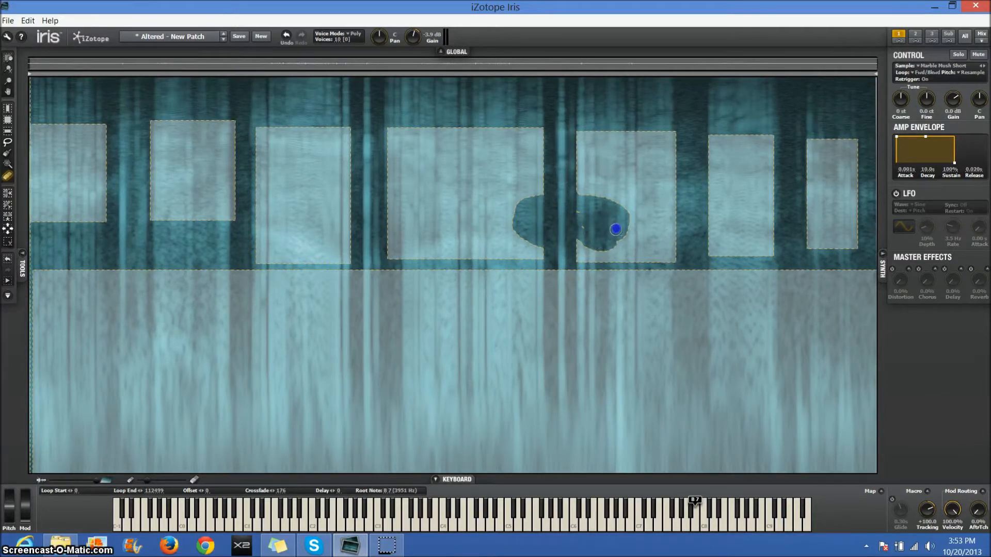
{"action": "left_click_drag", "start_coordinate": [577, 227], "coordinate": [588, 229]}
{"action": "left_click", "coordinate": [583, 524]}
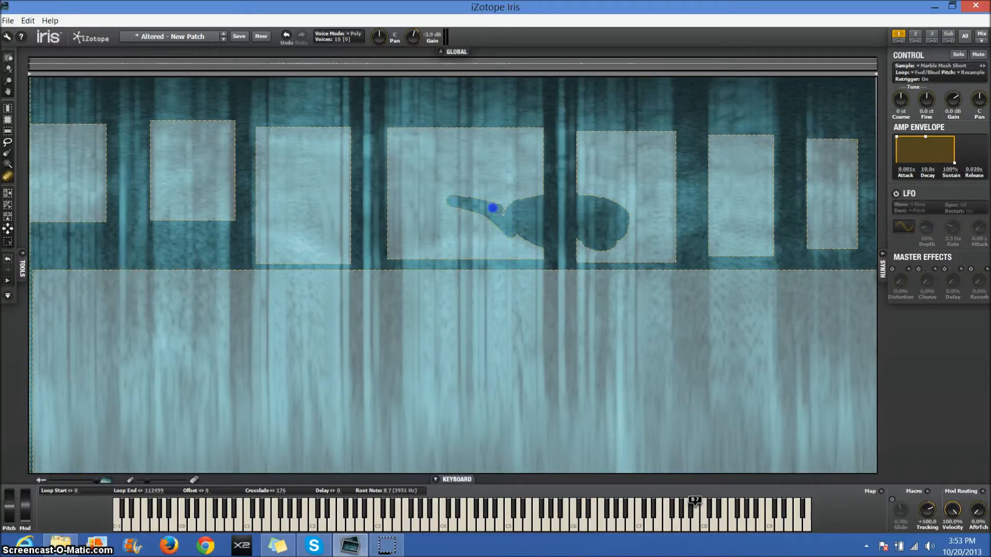
- Extend the erased patch in both directions, and erase wavy streaks above and below it in the fourth block, auditioning the changes
{"action": "left_click_drag", "start_coordinate": [455, 200], "coordinate": [495, 200]}
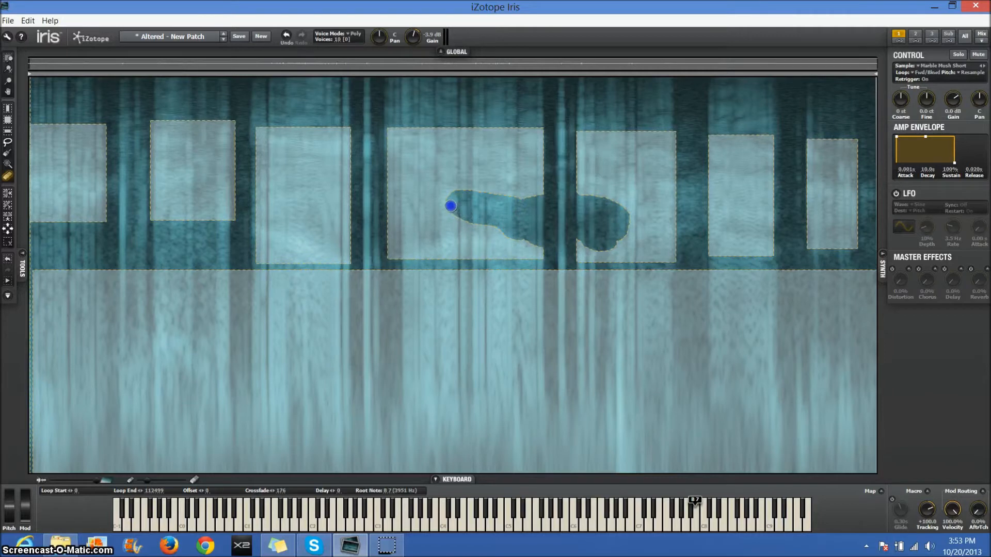
{"action": "left_click_drag", "start_coordinate": [535, 224], "coordinate": [489, 221]}
{"action": "left_click_drag", "start_coordinate": [633, 229], "coordinate": [635, 221]}
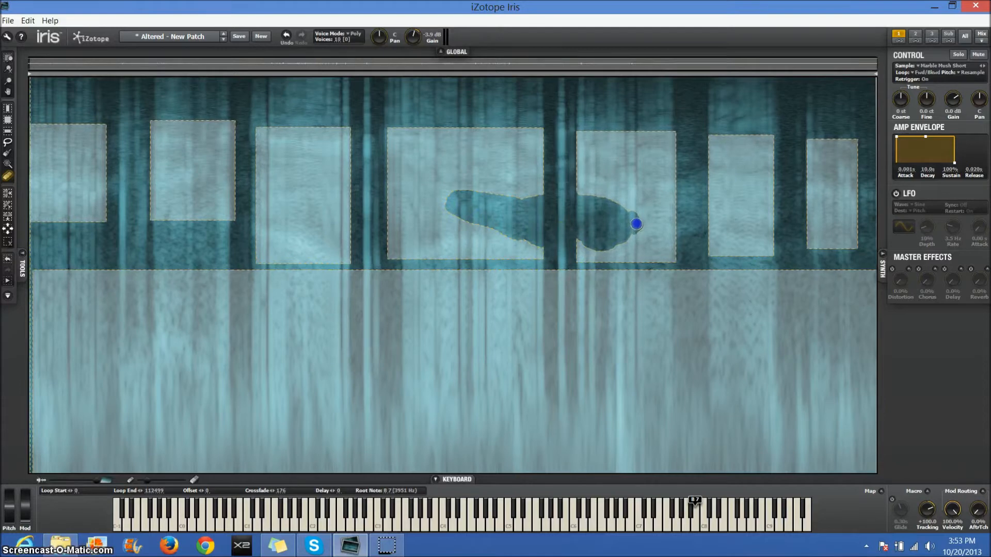
{"action": "left_click", "coordinate": [581, 524]}
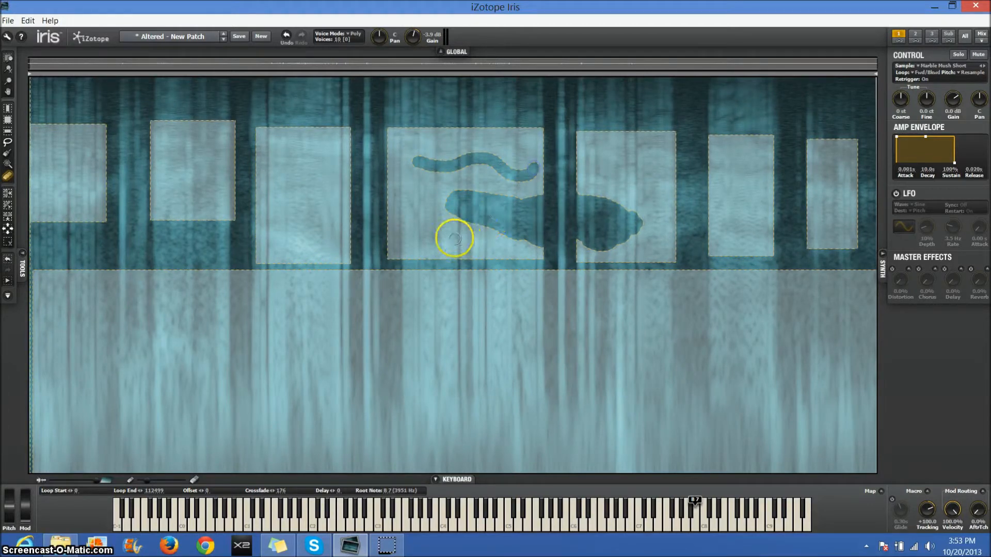
{"action": "left_click_drag", "start_coordinate": [436, 239], "coordinate": [486, 248]}
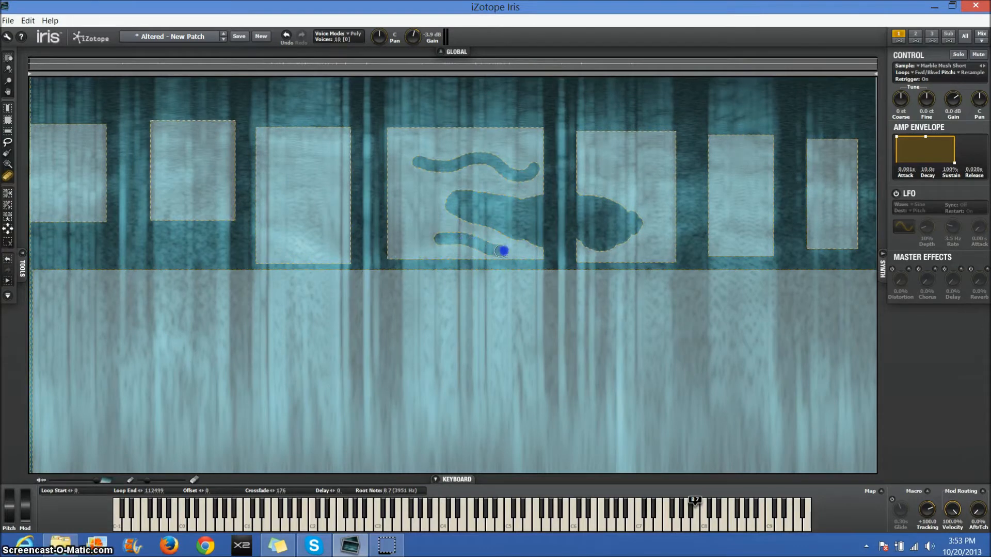
{"action": "left_click", "coordinate": [585, 524]}
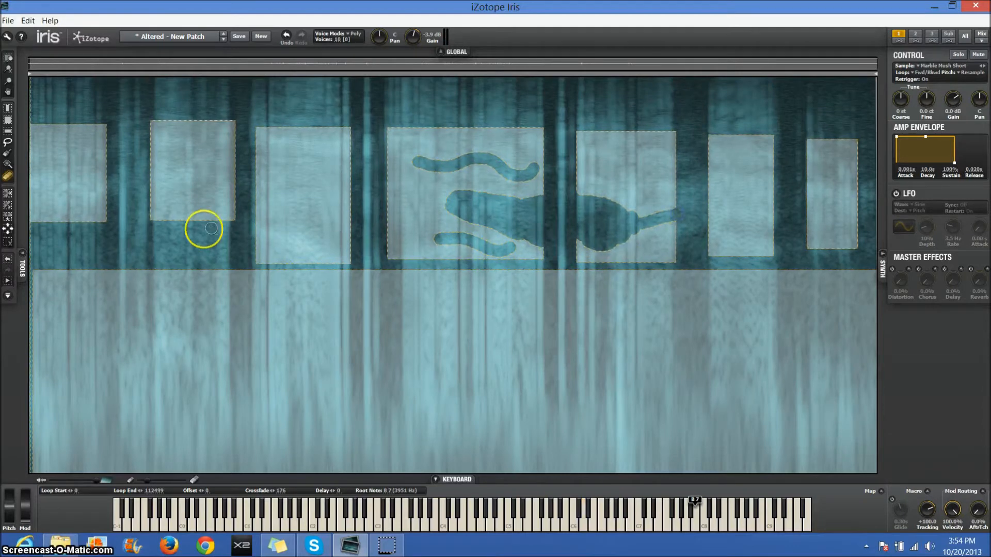
- Erase two wavy horizontal streaks from the first upper block and a branching curved shape from the second, and audition the result
{"action": "left_click_drag", "start_coordinate": [33, 163], "coordinate": [109, 163]}
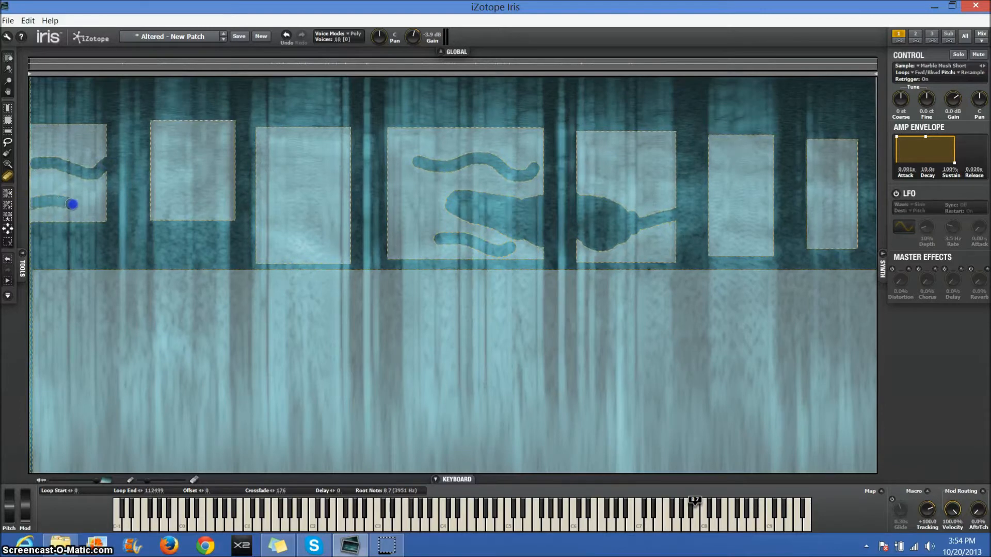
{"action": "left_click_drag", "start_coordinate": [98, 208], "coordinate": [113, 202]}
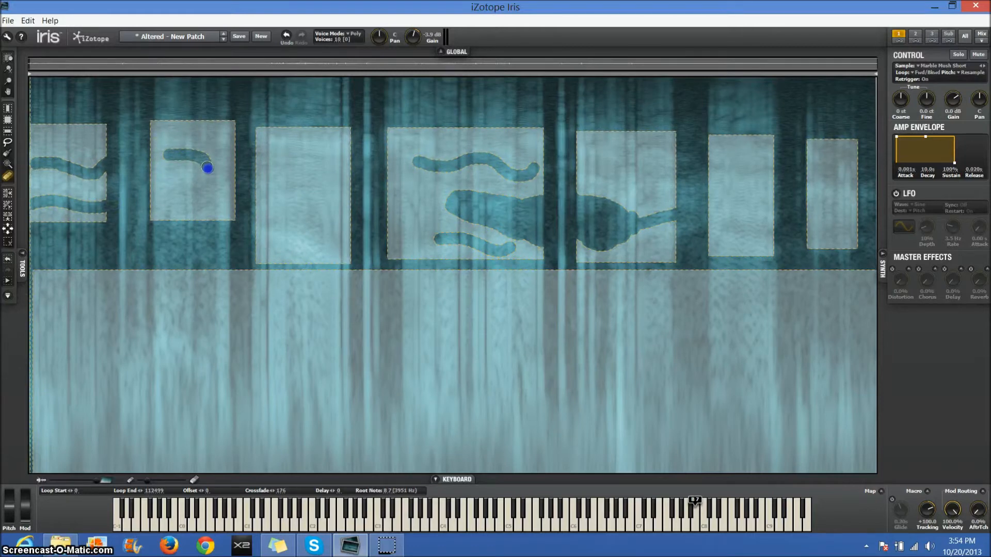
{"action": "left_click_drag", "start_coordinate": [178, 201], "coordinate": [171, 201]}
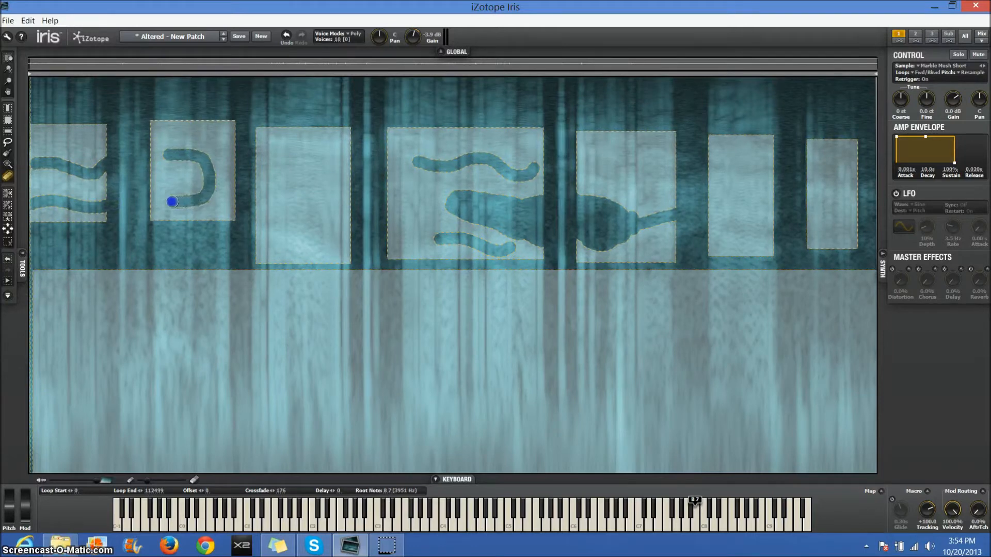
{"action": "left_click_drag", "start_coordinate": [205, 160], "coordinate": [205, 160]}
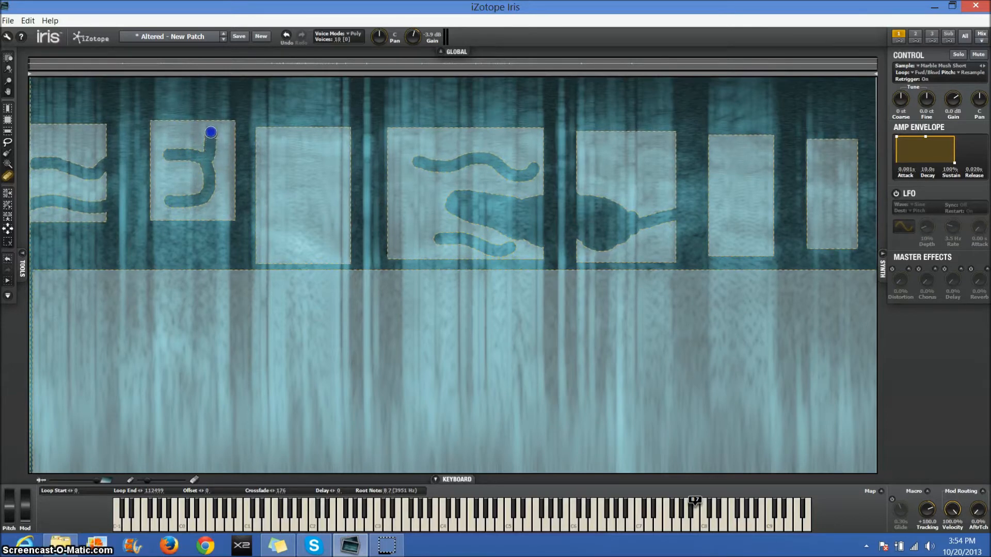
{"action": "left_click_drag", "start_coordinate": [209, 164], "coordinate": [206, 210]}
{"action": "left_click_drag", "start_coordinate": [583, 526], "coordinate": [590, 524]}
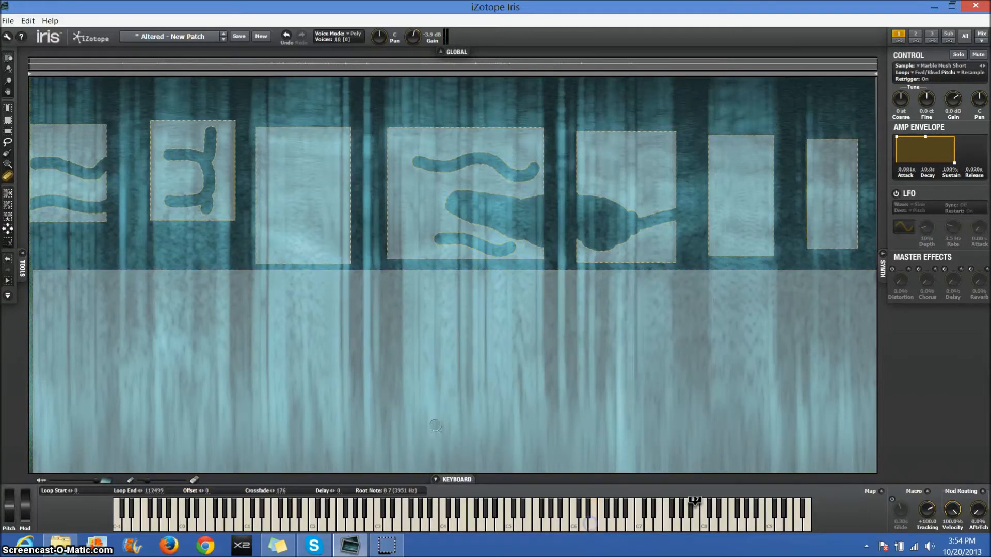
- Erase an irregular blob with side streaks from the third block's lower part and trim a notch along its upper edge
{"action": "left_click", "coordinate": [261, 222]}
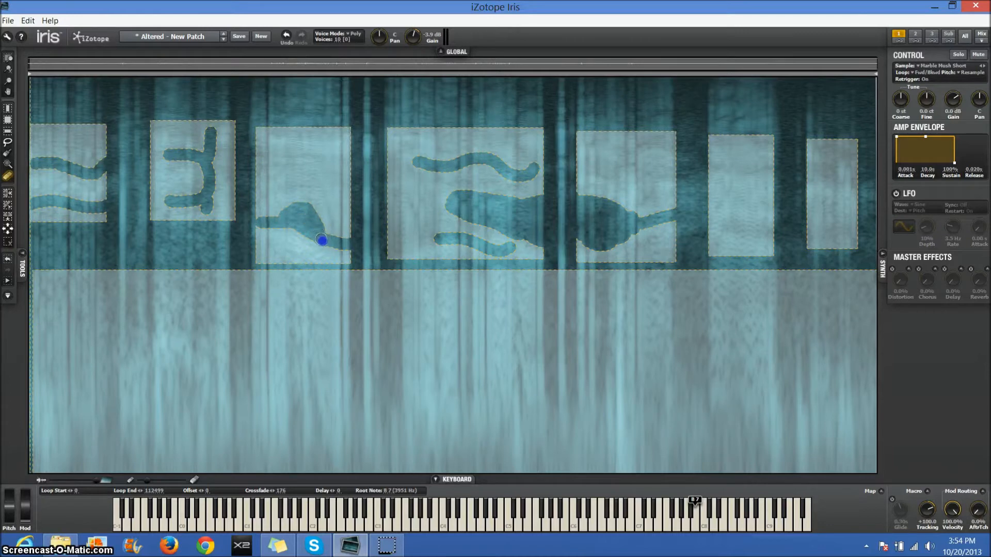
{"action": "left_click_drag", "start_coordinate": [311, 250], "coordinate": [295, 234]}
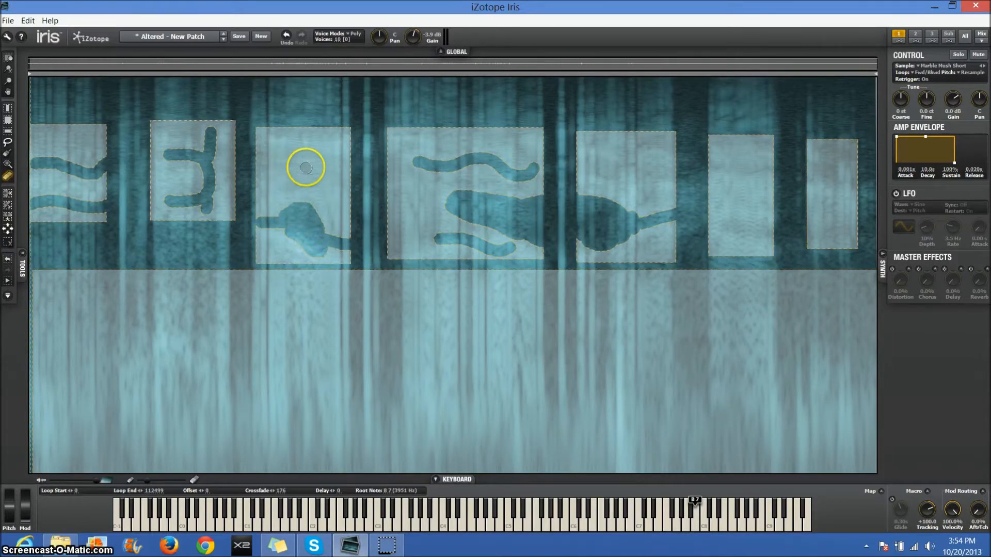
{"action": "left_click", "coordinate": [283, 132]}
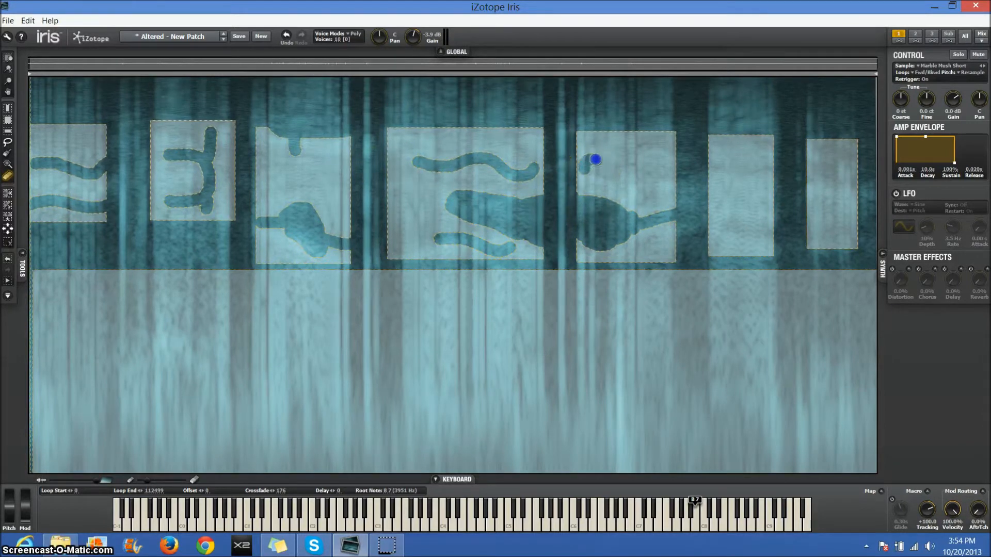
- Erase a small oval from the fifth upper block, and irregular streaks and patches from the sixth and seventh blocks
{"action": "left_click_drag", "start_coordinate": [592, 168], "coordinate": [594, 166]}
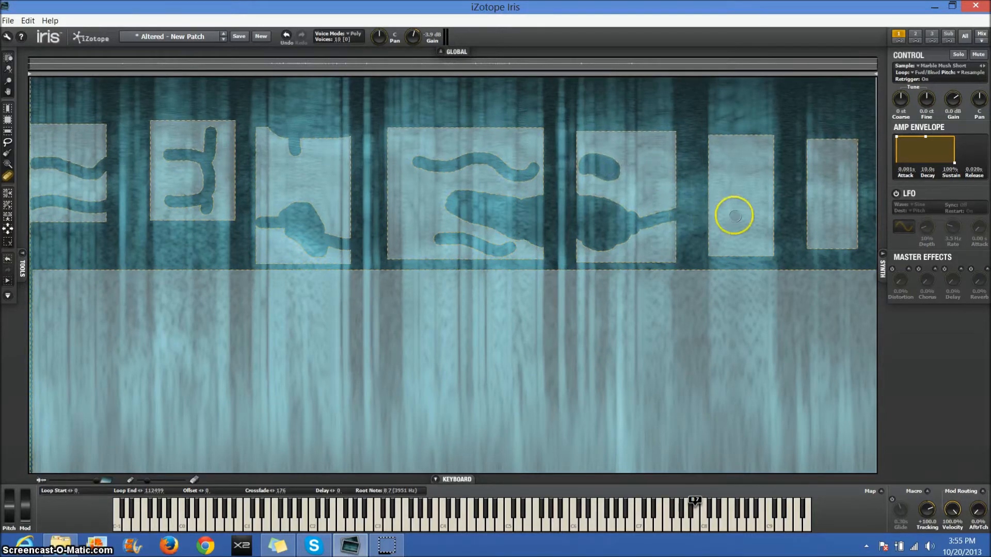
{"action": "left_click", "coordinate": [719, 226]}
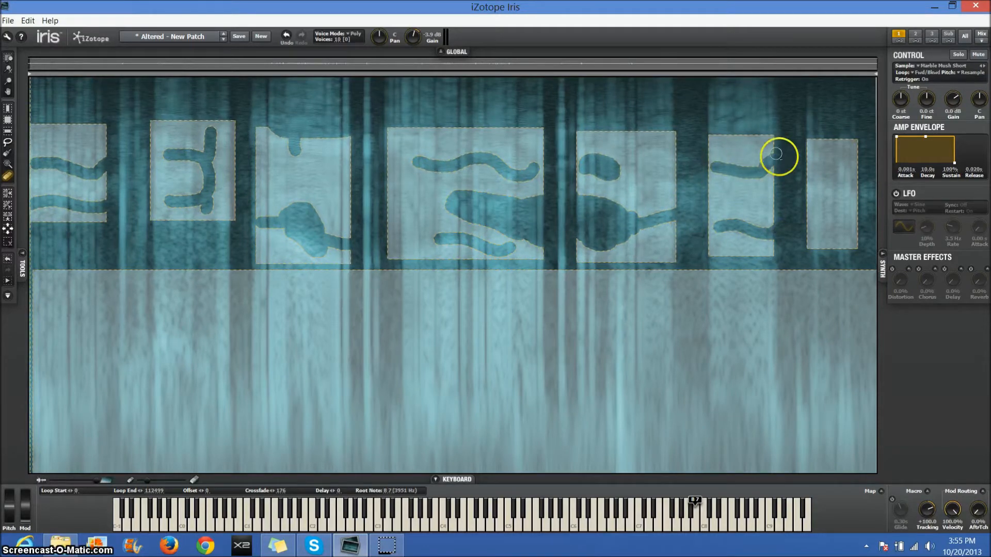
{"action": "left_click_drag", "start_coordinate": [734, 139], "coordinate": [741, 137]}
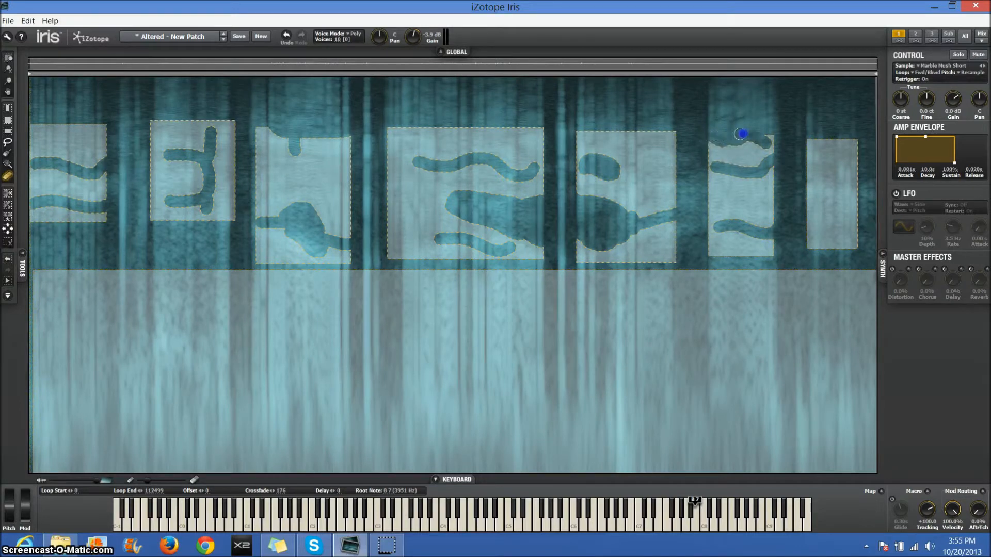
{"action": "left_click_drag", "start_coordinate": [806, 176], "coordinate": [826, 176]}
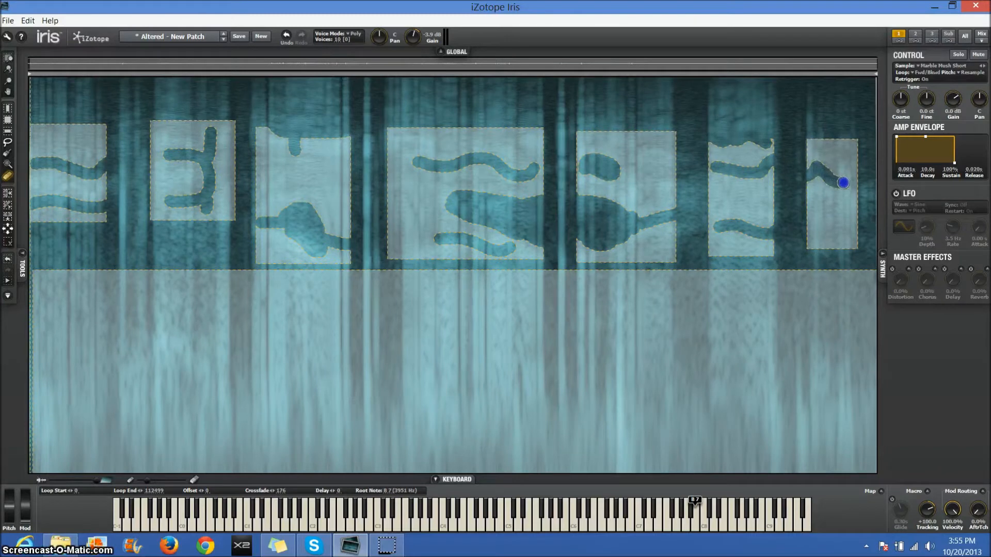
{"action": "left_click_drag", "start_coordinate": [839, 170], "coordinate": [828, 157]}
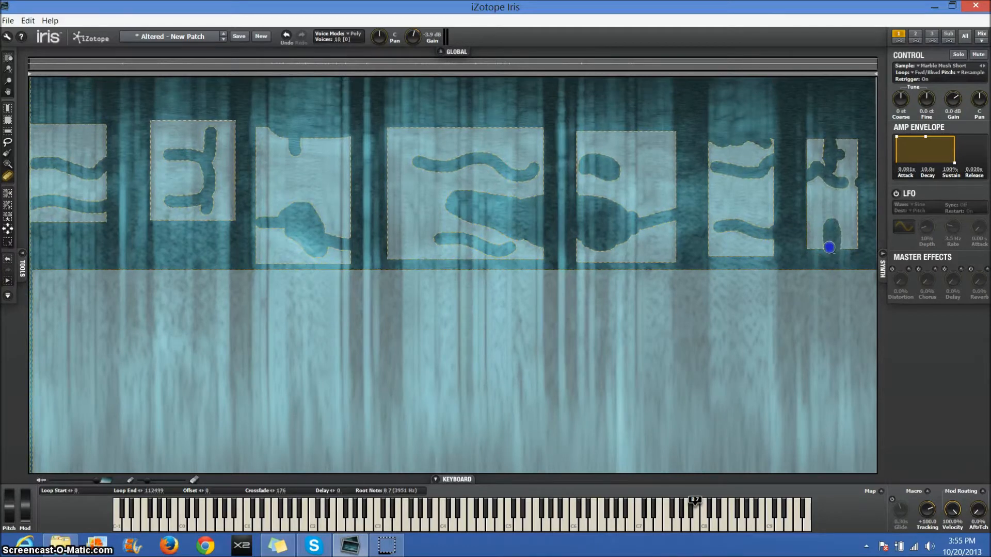
- Audition the erased blocks, and lower the upper edge of the large lower selection to widen the gap beneath them
{"action": "left_click", "coordinate": [582, 525]}
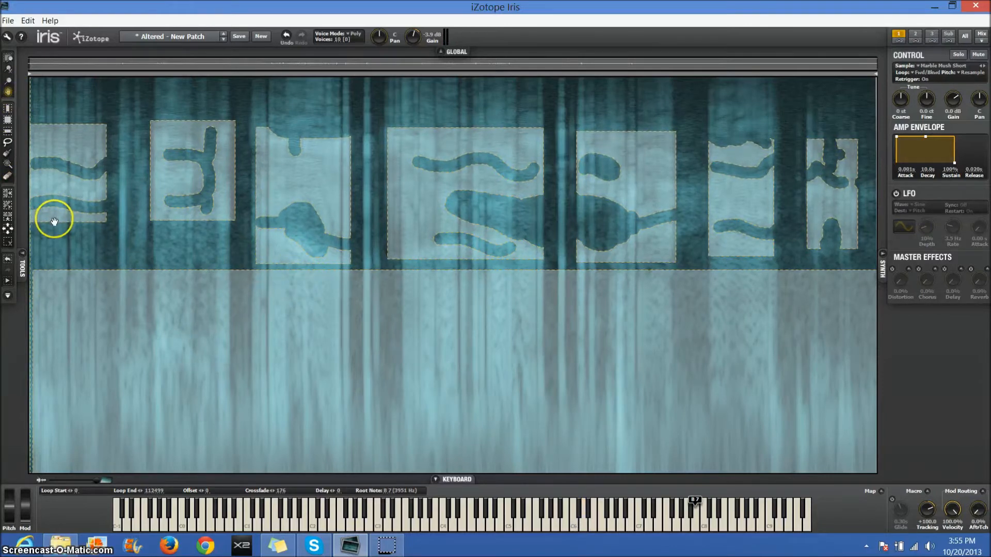
{"action": "left_click", "coordinate": [7, 120]}
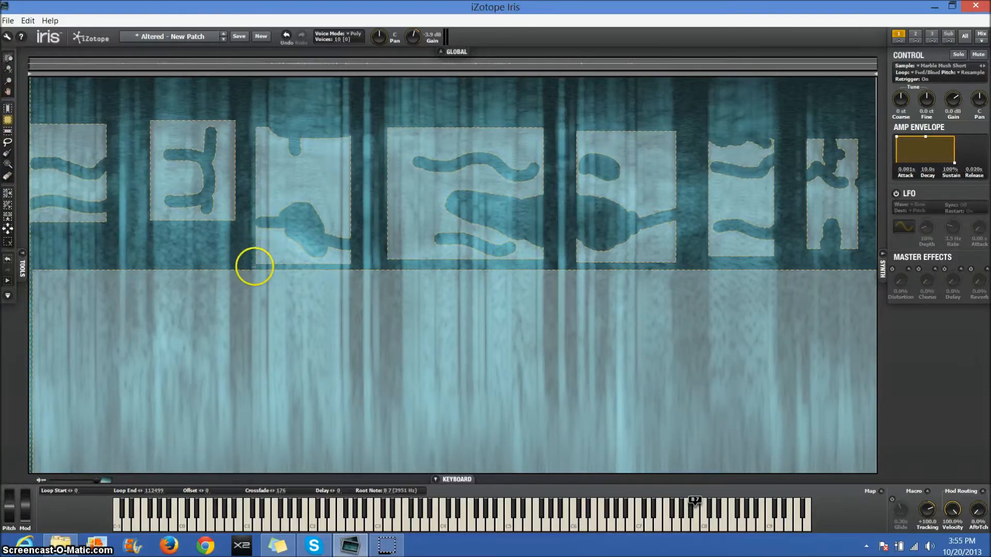
{"action": "left_click_drag", "start_coordinate": [246, 272], "coordinate": [249, 329]}
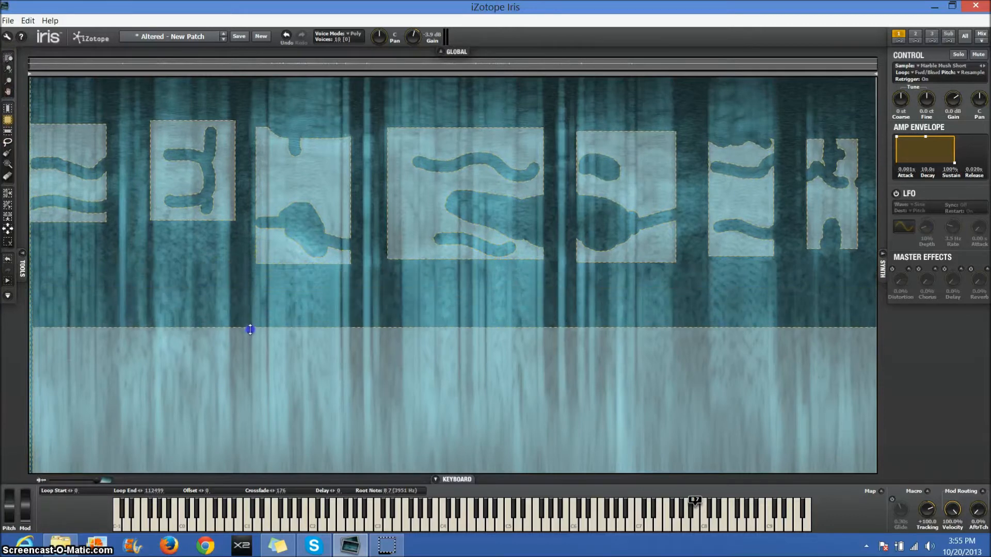
- Erase five finger-shaped vertical notches into the large lower selection along the dark bands of the spectrogram, and audition the result
{"action": "left_click", "coordinate": [7, 176]}
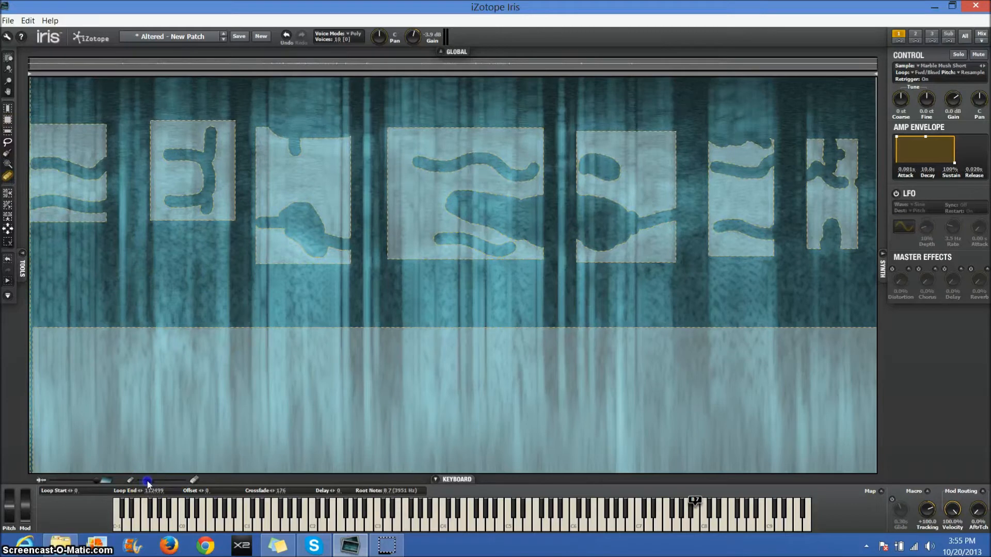
{"action": "left_click_drag", "start_coordinate": [243, 326], "coordinate": [240, 360]}
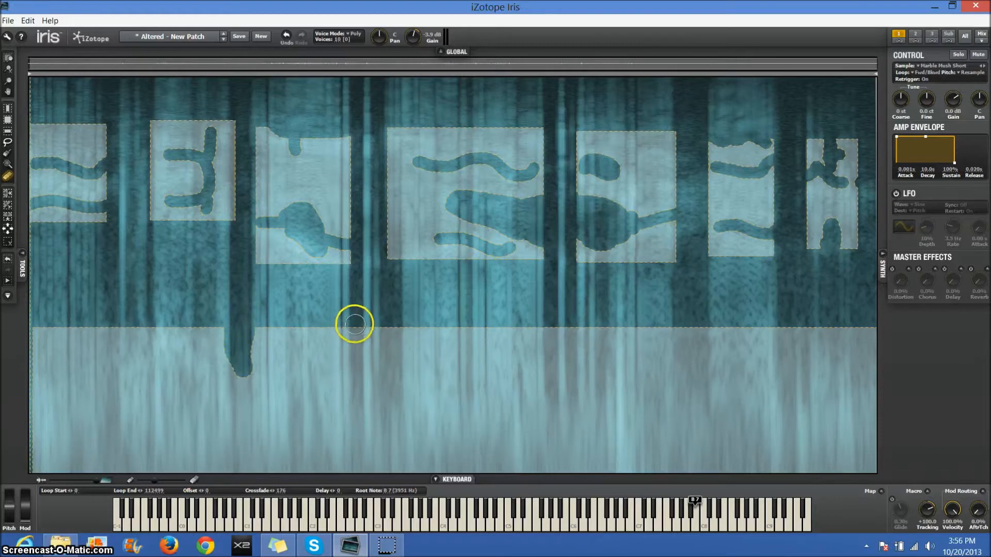
{"action": "left_click_drag", "start_coordinate": [359, 353], "coordinate": [357, 388]}
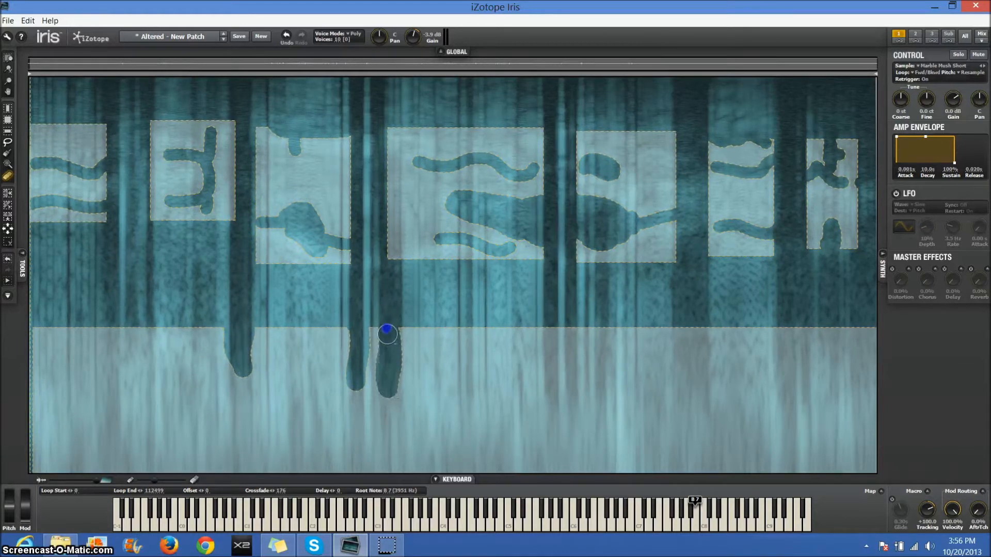
{"action": "left_click_drag", "start_coordinate": [391, 392], "coordinate": [391, 396]}
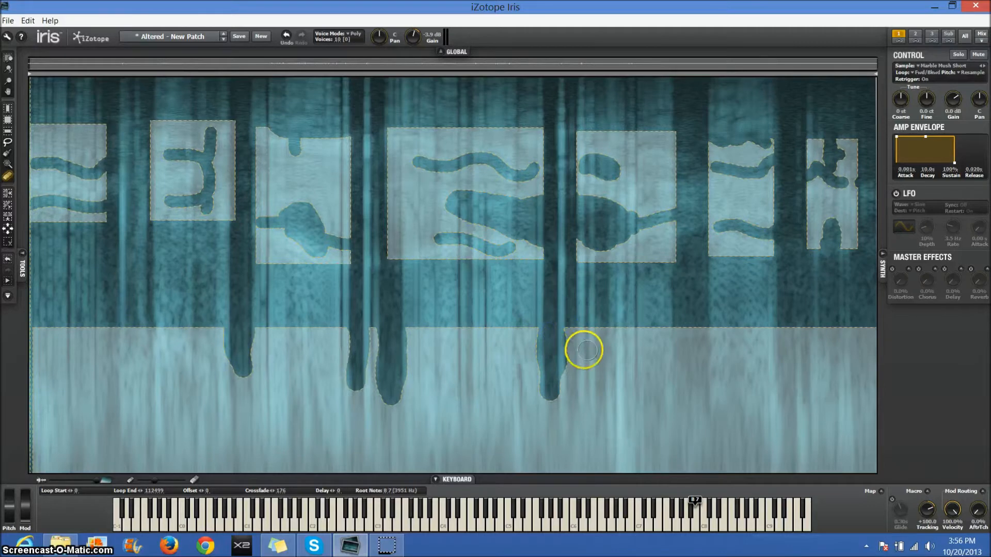
{"action": "left_click_drag", "start_coordinate": [688, 325], "coordinate": [685, 352]}
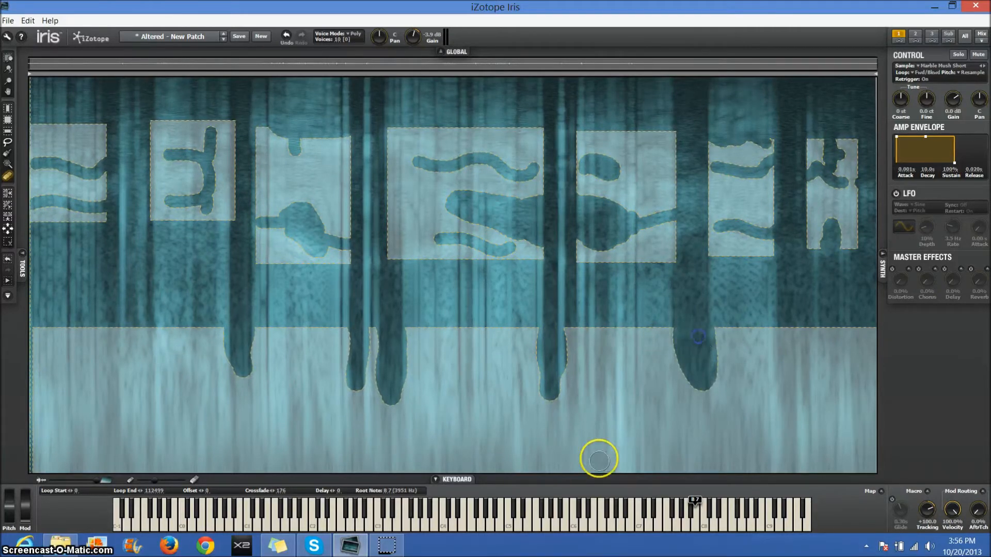
{"action": "left_click", "coordinate": [583, 525]}
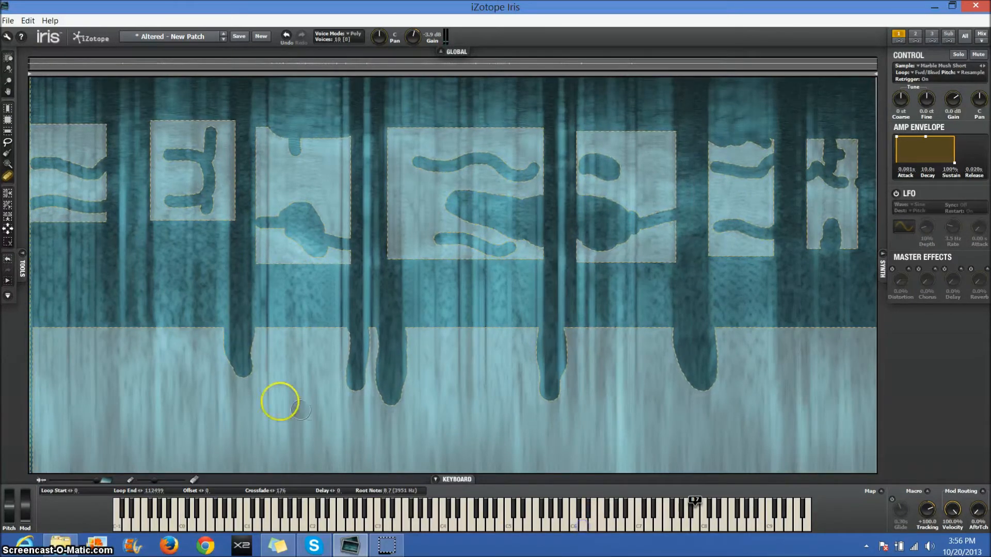
- Enlarge the eraser to its maximum size, erase a full-width strip along the spectrogram's lower edge, and audition the result
{"action": "left_click_drag", "start_coordinate": [154, 481], "coordinate": [205, 482]}
{"action": "left_click_drag", "start_coordinate": [34, 457], "coordinate": [921, 466]}
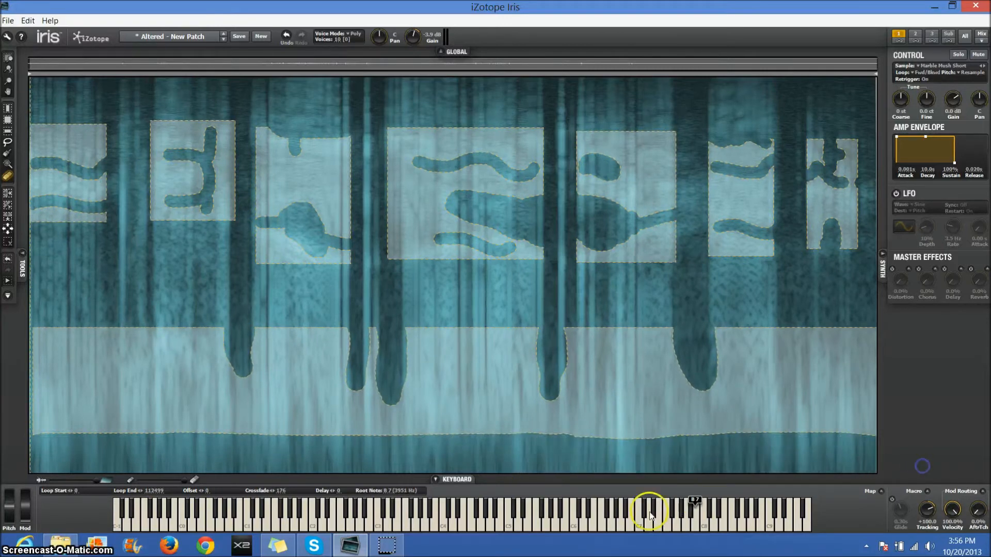
{"action": "left_click", "coordinate": [584, 527]}
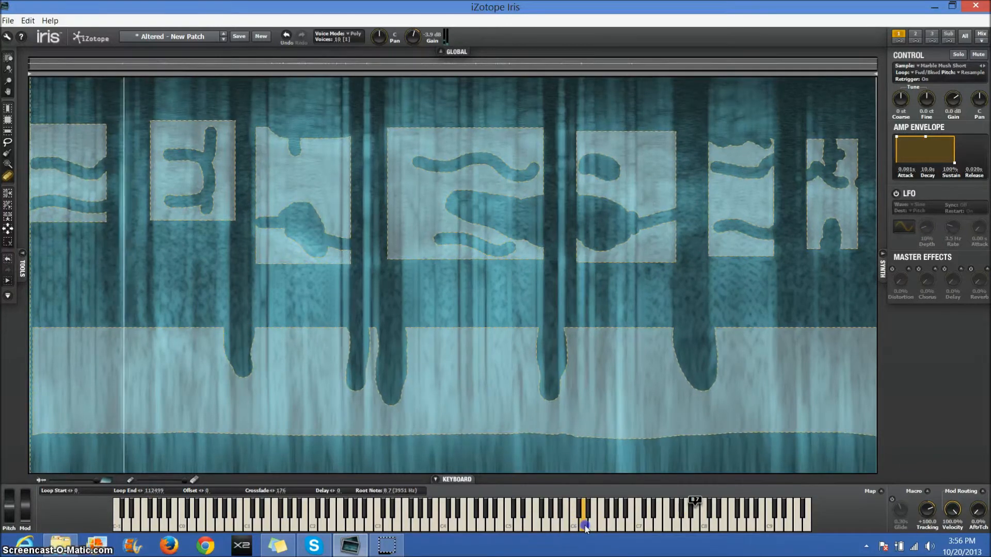
{"action": "left_click", "coordinate": [588, 526]}
{"action": "left_click", "coordinate": [590, 526]}
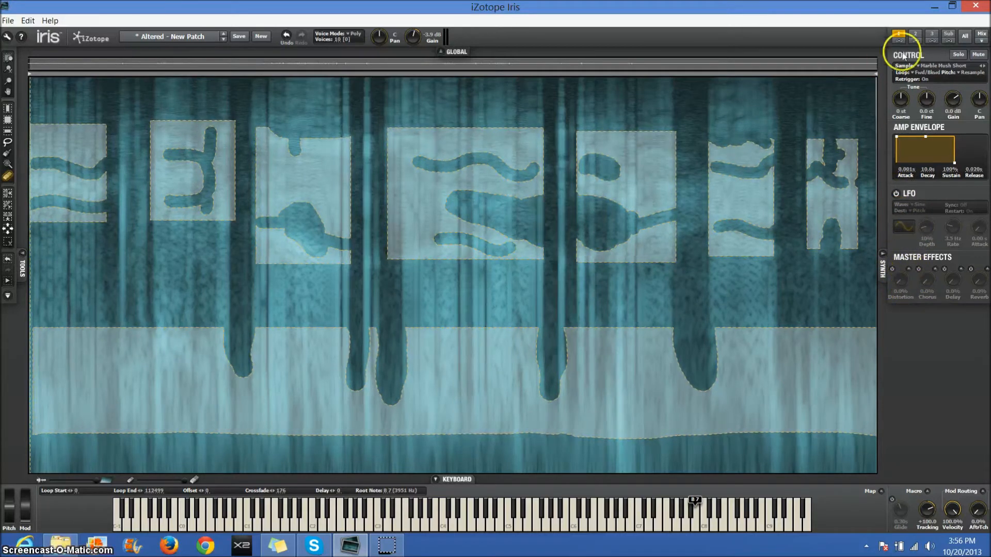
- Switch to sample slot 2 and open the Glass Tones folder in the sample browser
{"action": "left_click", "coordinate": [913, 34]}
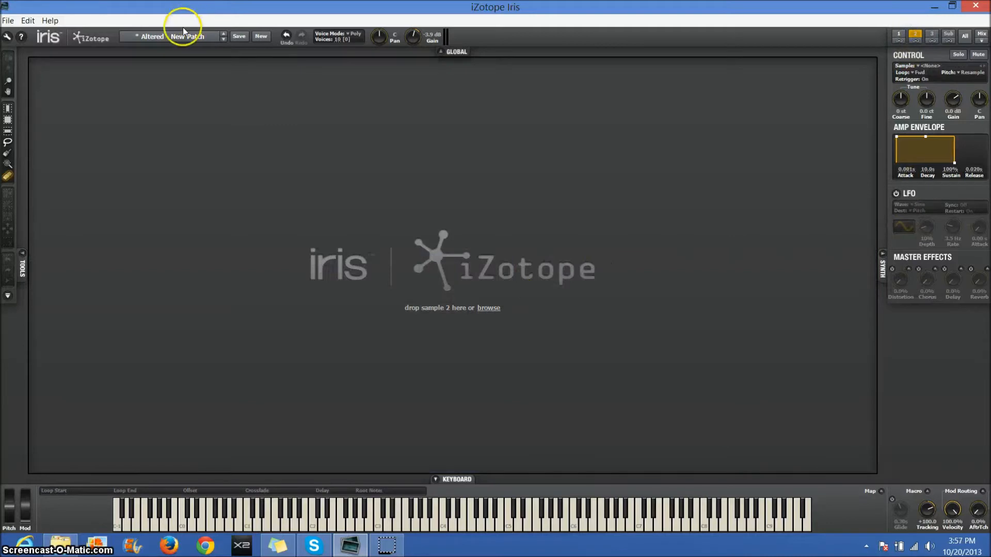
{"action": "left_click", "coordinate": [174, 37]}
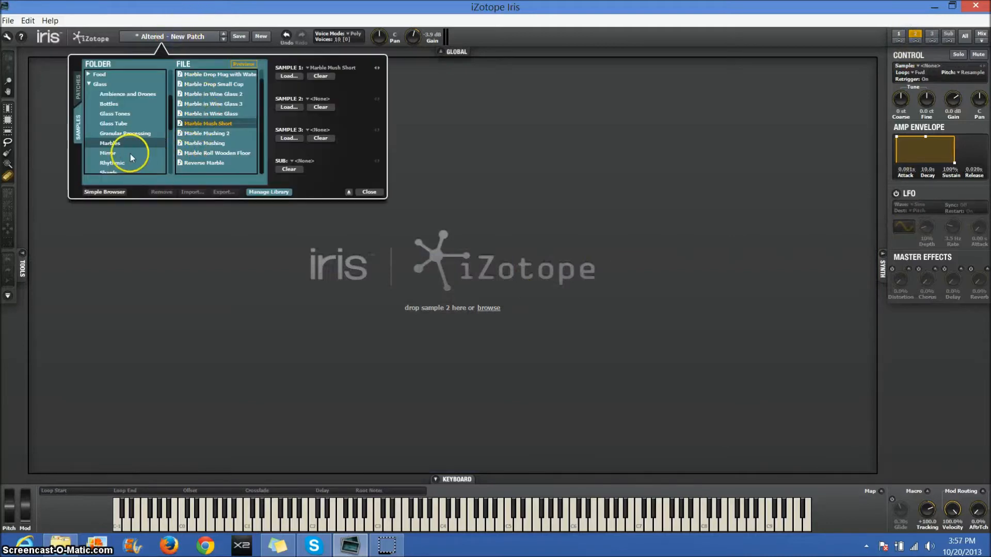
{"action": "left_click_drag", "start_coordinate": [171, 116], "coordinate": [172, 113]}
{"action": "left_click", "coordinate": [124, 115]}
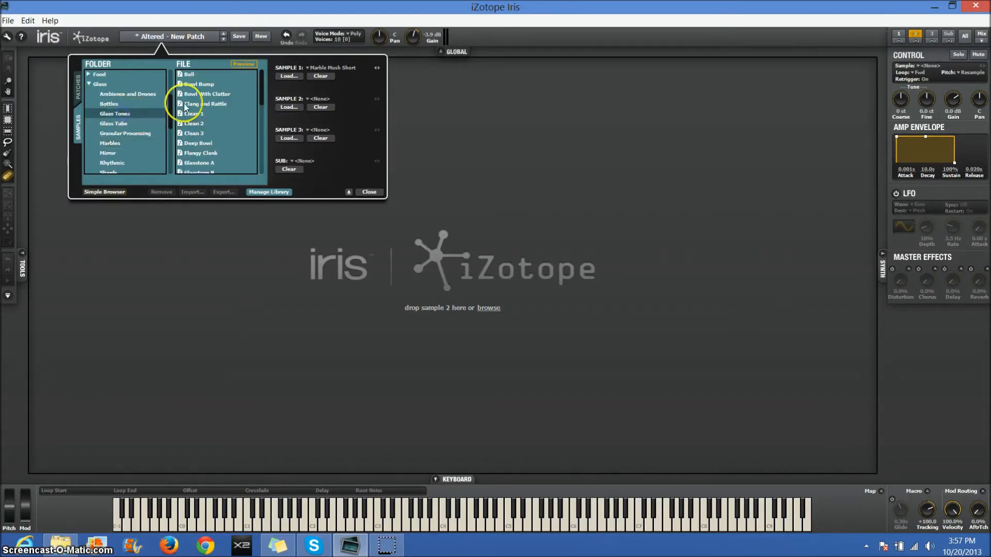
- Preview the Glass Tones samples Bell, Bowl Bump, Clean 1 to 3, Deep Bowl and Flangy Clank
{"action": "left_click", "coordinate": [190, 74]}
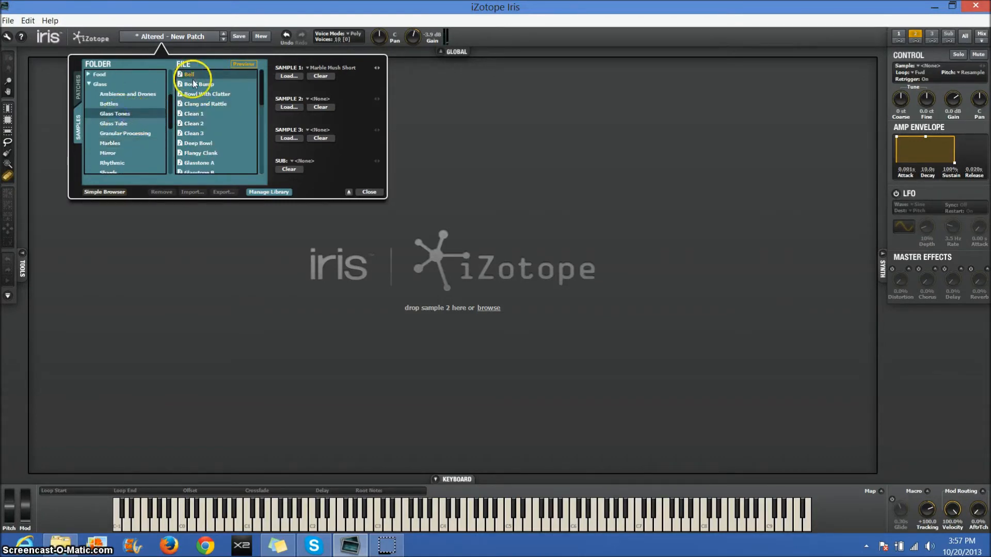
{"action": "left_click", "coordinate": [194, 84]}
{"action": "left_click", "coordinate": [197, 115]}
{"action": "left_click", "coordinate": [195, 124]}
{"action": "left_click", "coordinate": [200, 134]}
{"action": "left_click", "coordinate": [200, 143]}
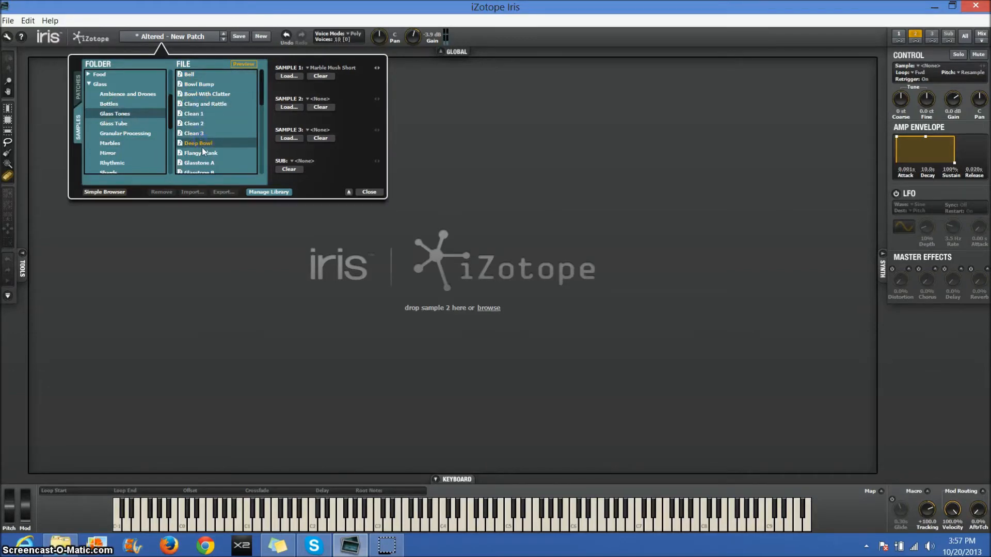
{"action": "left_click", "coordinate": [204, 153]}
- Preview the Glass Tones samples Glasstone A through Glasstone E
{"action": "left_click_drag", "start_coordinate": [261, 95], "coordinate": [264, 107]}
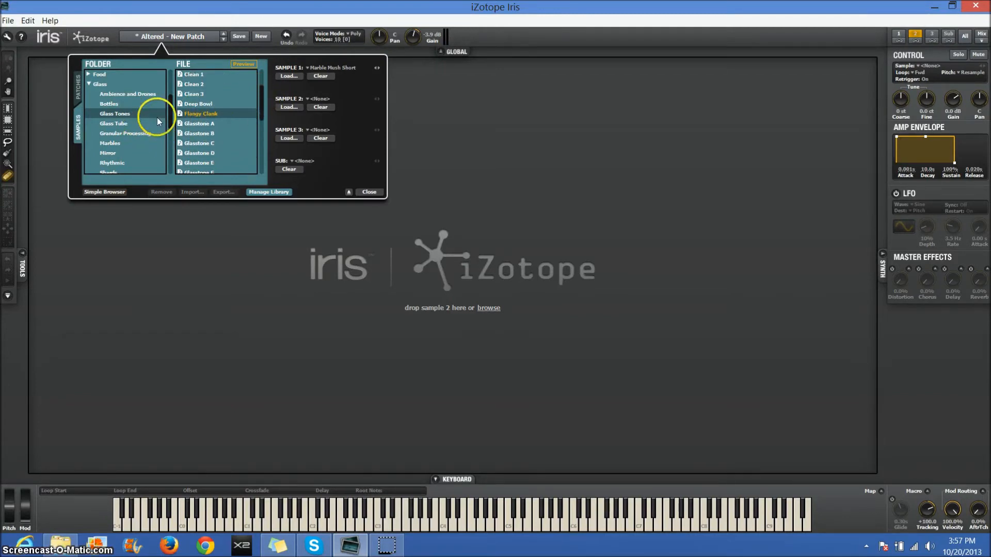
{"action": "left_click", "coordinate": [195, 124]}
{"action": "left_click", "coordinate": [196, 134]}
{"action": "left_click", "coordinate": [197, 144]}
{"action": "left_click", "coordinate": [196, 153]}
{"action": "left_click", "coordinate": [196, 163]}
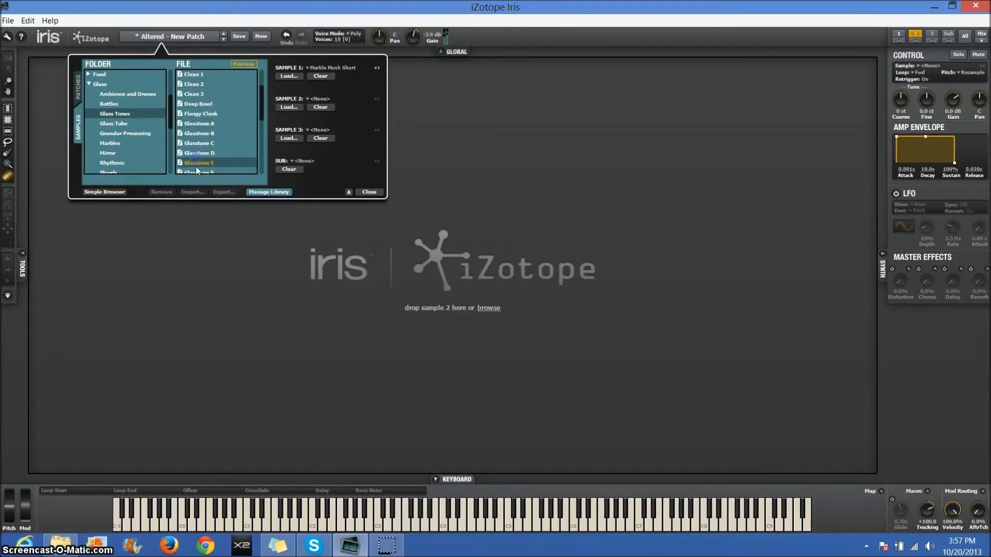
- Preview a selection of Ambience and Drones samples from Big Bell Verb 2 down to Vowel Drone 1
{"action": "left_click", "coordinate": [117, 94]}
{"action": "left_click", "coordinate": [202, 74]}
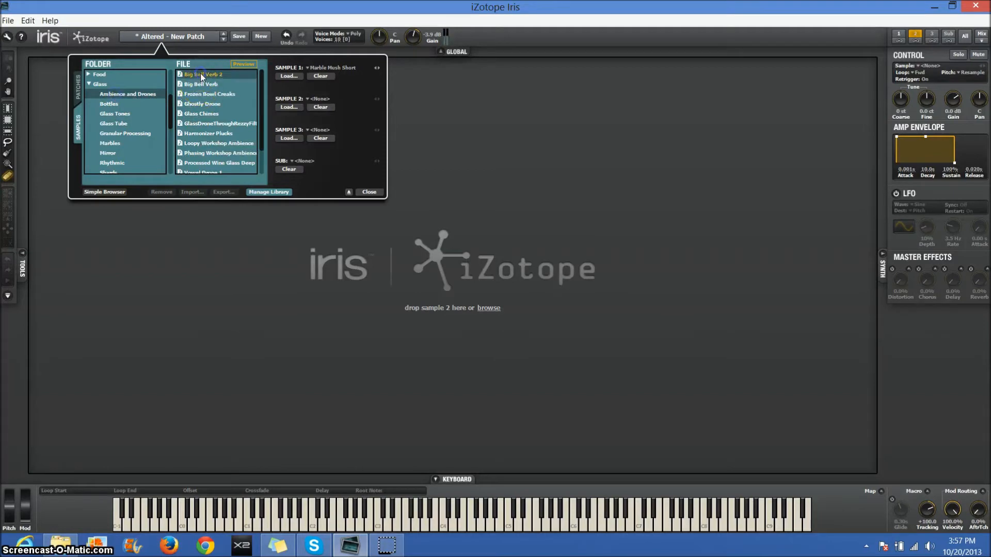
{"action": "left_click", "coordinate": [204, 94]}
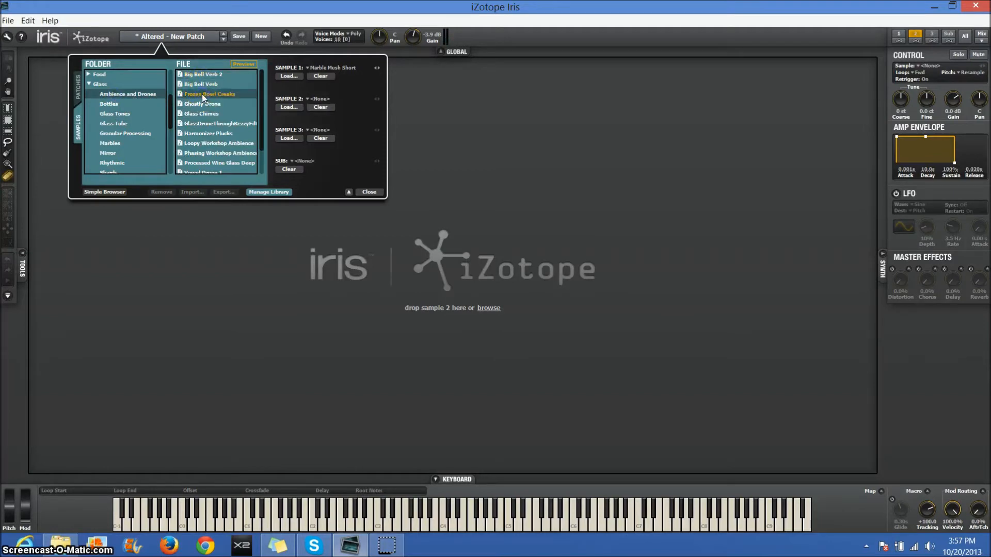
{"action": "left_click", "coordinate": [202, 86]}
{"action": "left_click", "coordinate": [205, 104]}
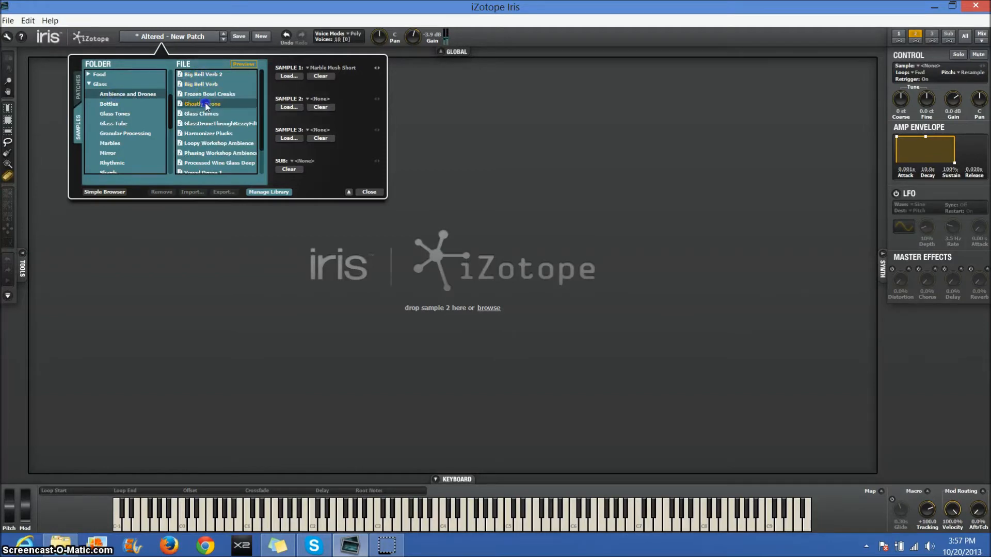
{"action": "left_click", "coordinate": [205, 124]}
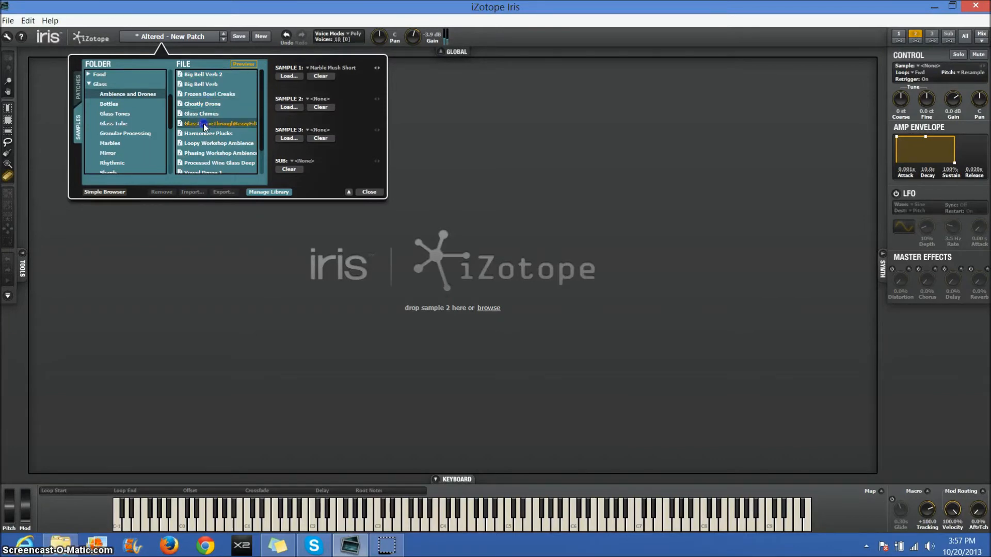
{"action": "left_click", "coordinate": [202, 135]}
{"action": "left_click", "coordinate": [202, 155]}
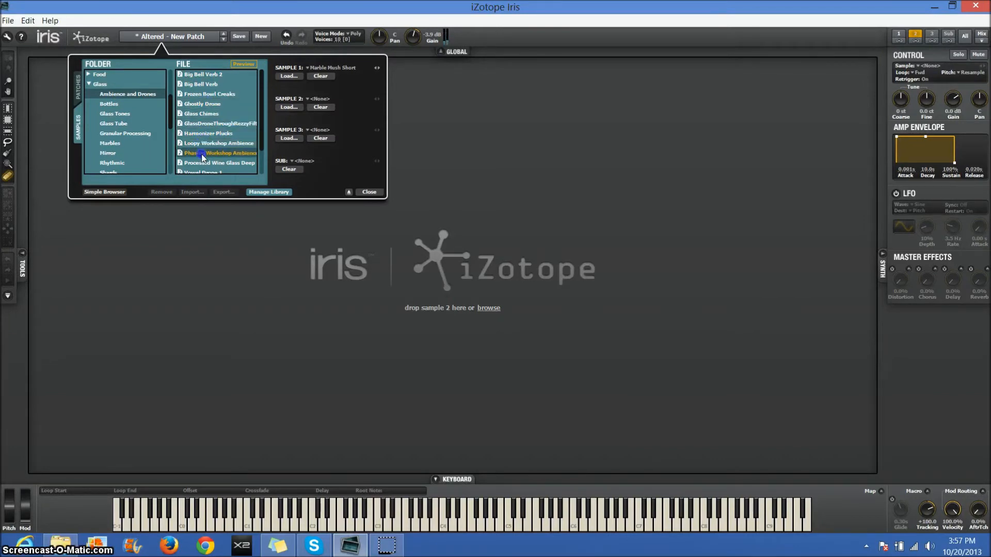
{"action": "left_click", "coordinate": [202, 163]}
{"action": "left_click", "coordinate": [201, 173]}
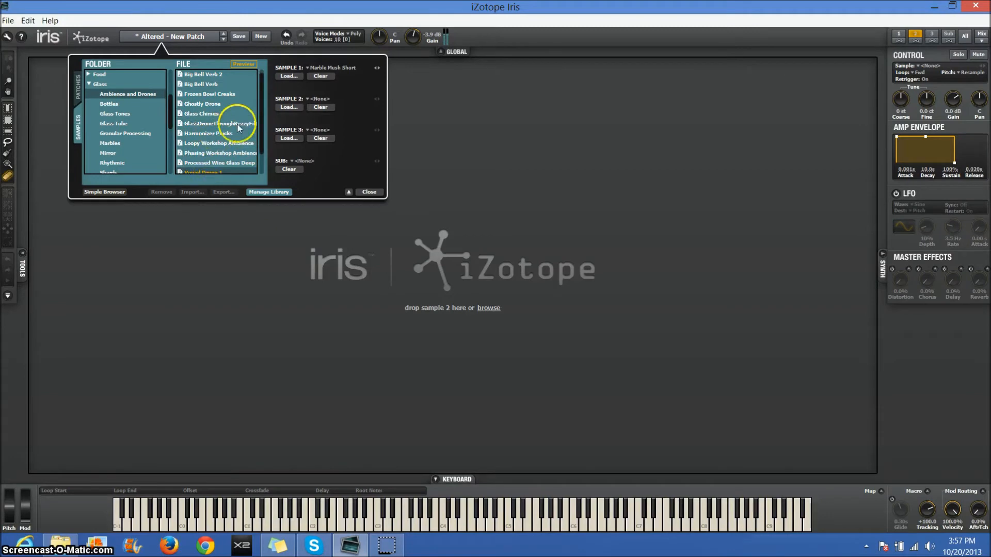
- Preview the Vowel Drone 2 and Water Filling Glass Bowl samples at the end of the Ambience and Drones list
{"action": "scroll", "coordinate": [261, 126], "scroll_direction": "down", "scroll_amount": 3}
{"action": "left_click", "coordinate": [218, 152]}
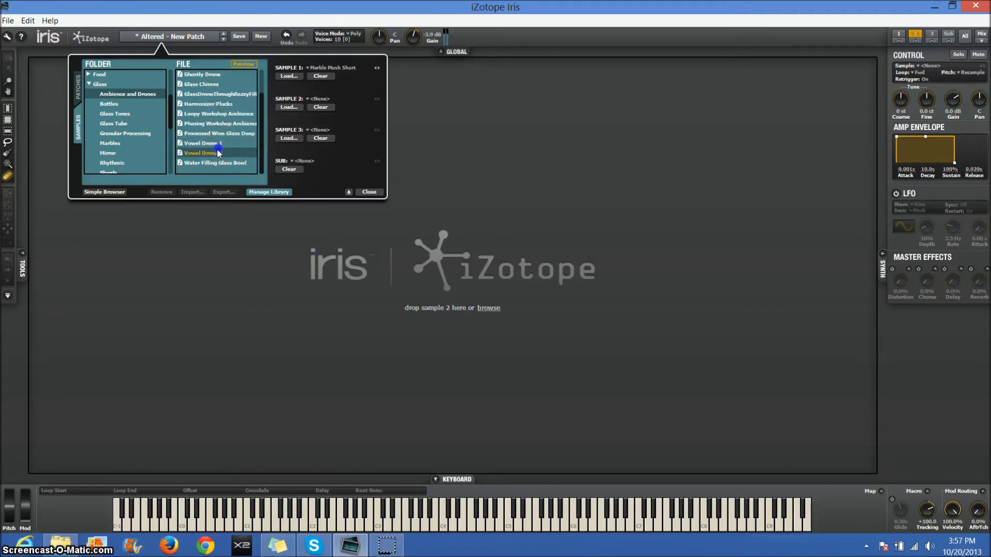
{"action": "left_click", "coordinate": [211, 164]}
{"action": "scroll", "coordinate": [218, 153], "scroll_direction": "up", "scroll_amount": 1}
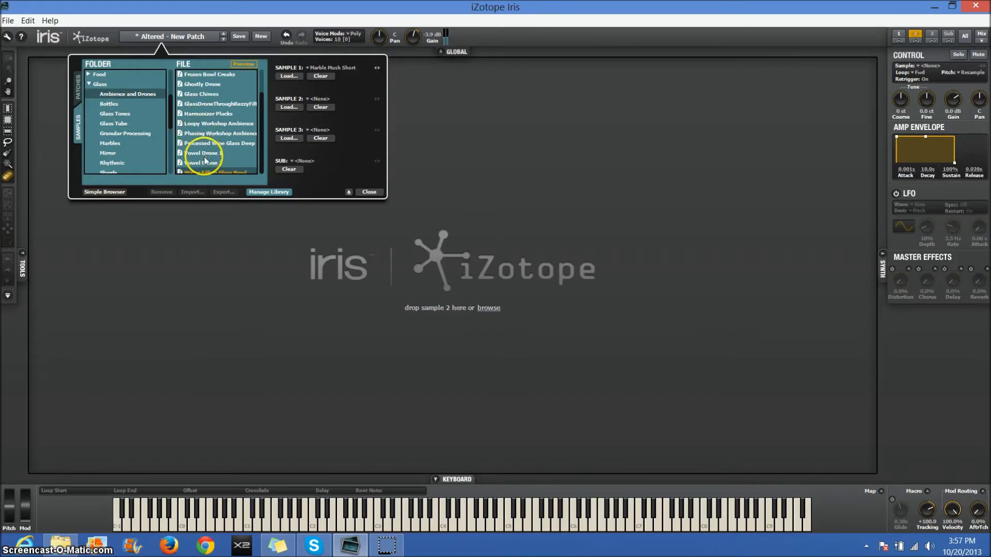
{"action": "scroll", "coordinate": [261, 129], "scroll_direction": "up", "scroll_amount": 2}
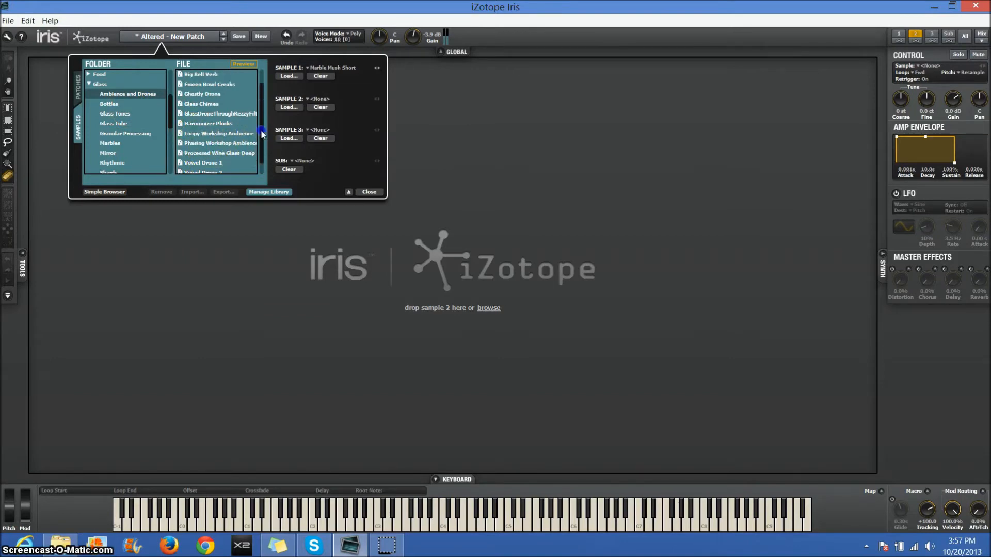
- Compare Big Bell Verb 2 with Big Bell Verb, and load Big Bell Verb as sample 2
{"action": "left_click", "coordinate": [214, 75]}
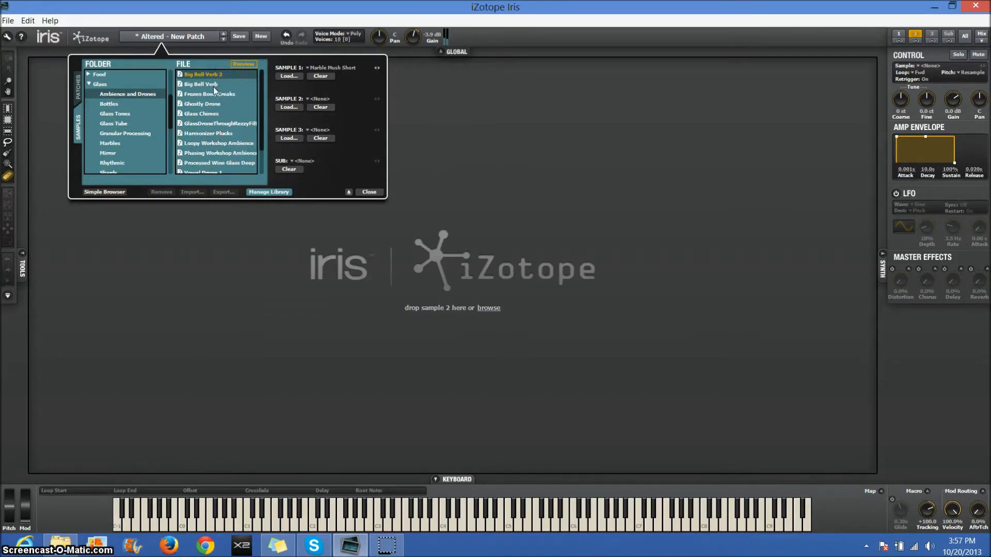
{"action": "left_click", "coordinate": [214, 86]}
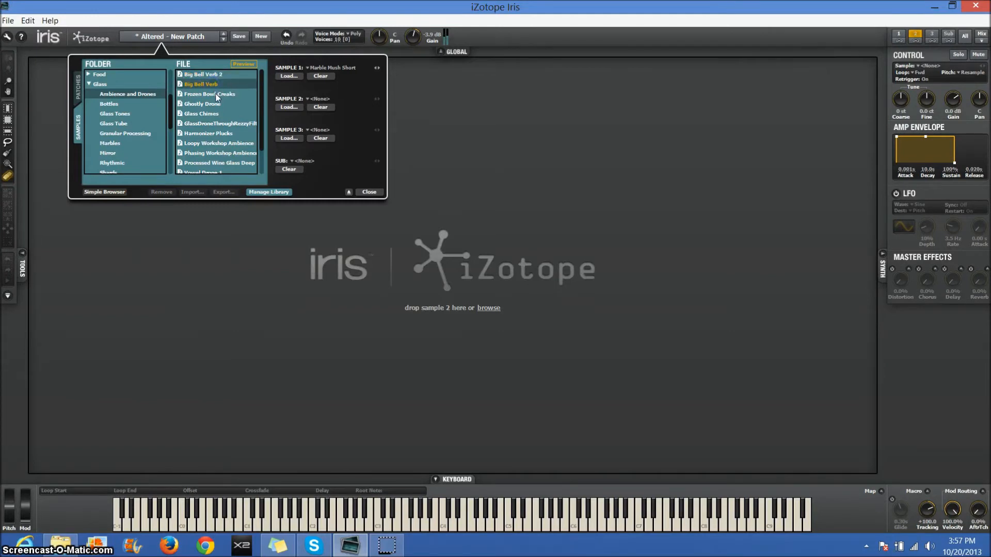
{"action": "double_click", "coordinate": [206, 86]}
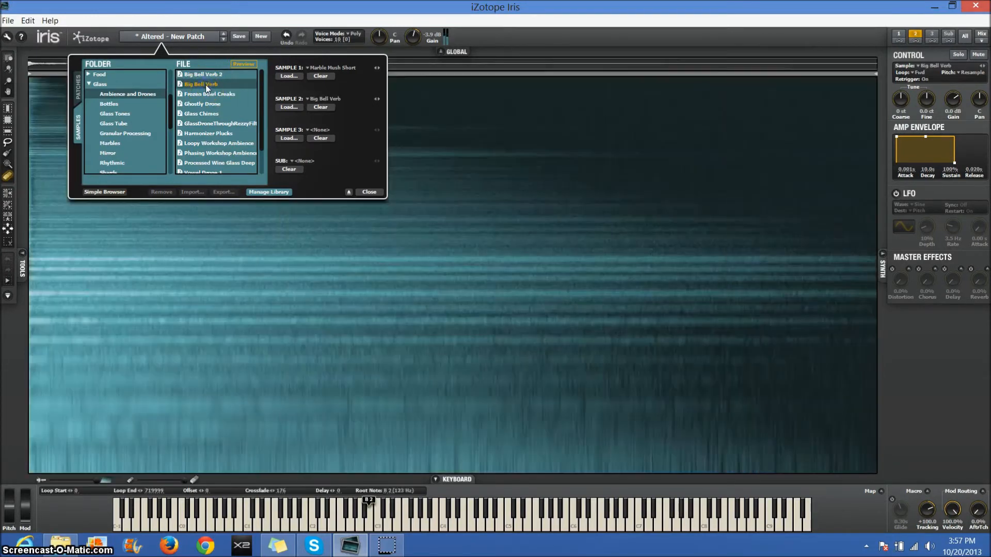
{"action": "left_click", "coordinate": [374, 191]}
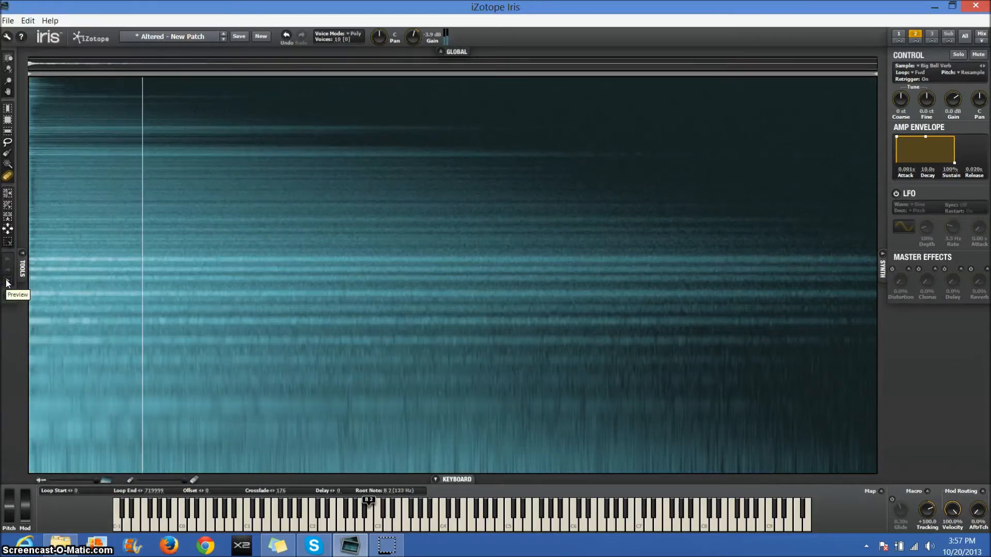
- Preview the bell sample, set its root note to G5 (784 Hz), and audition it on the keyboard
{"action": "left_click", "coordinate": [7, 283]}
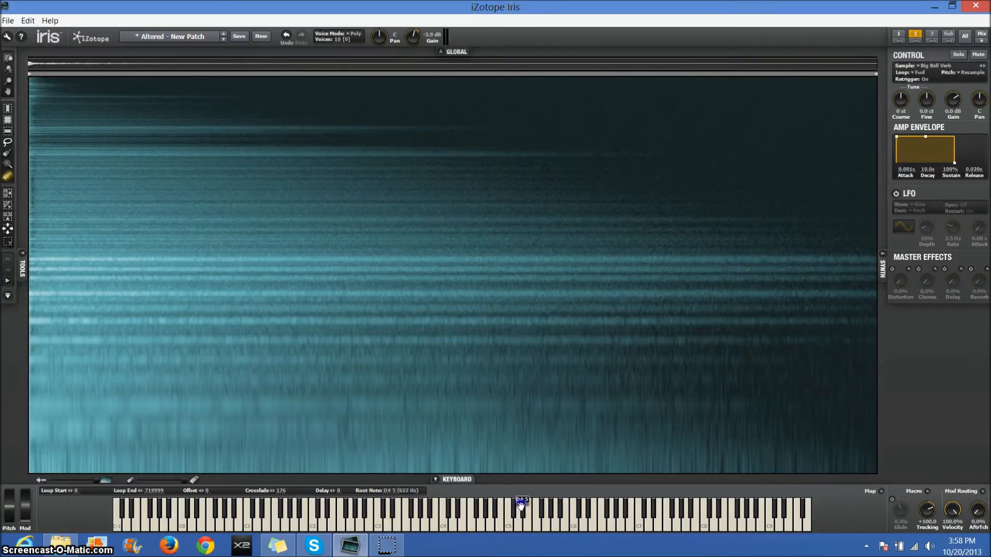
{"action": "left_click_drag", "start_coordinate": [542, 503], "coordinate": [546, 504]}
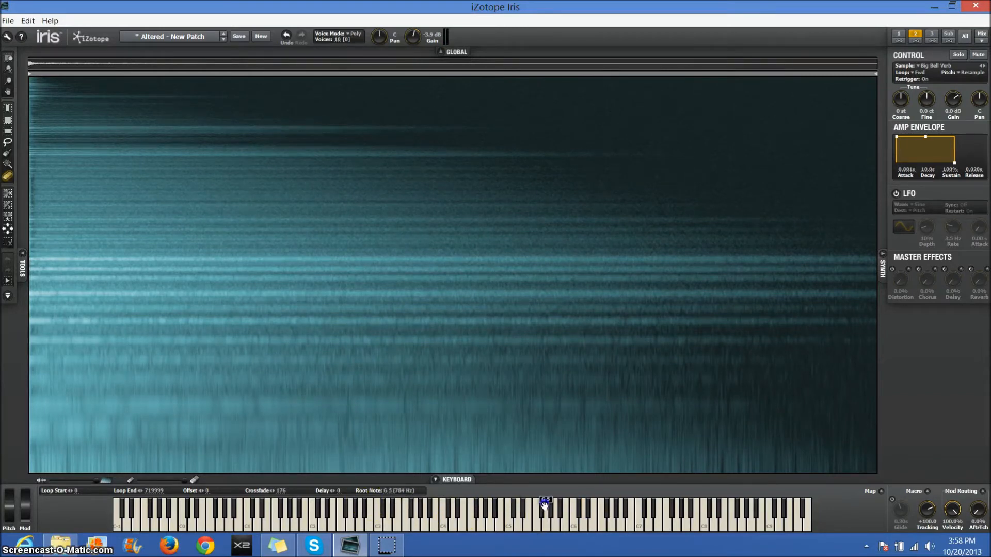
{"action": "left_click", "coordinate": [590, 525]}
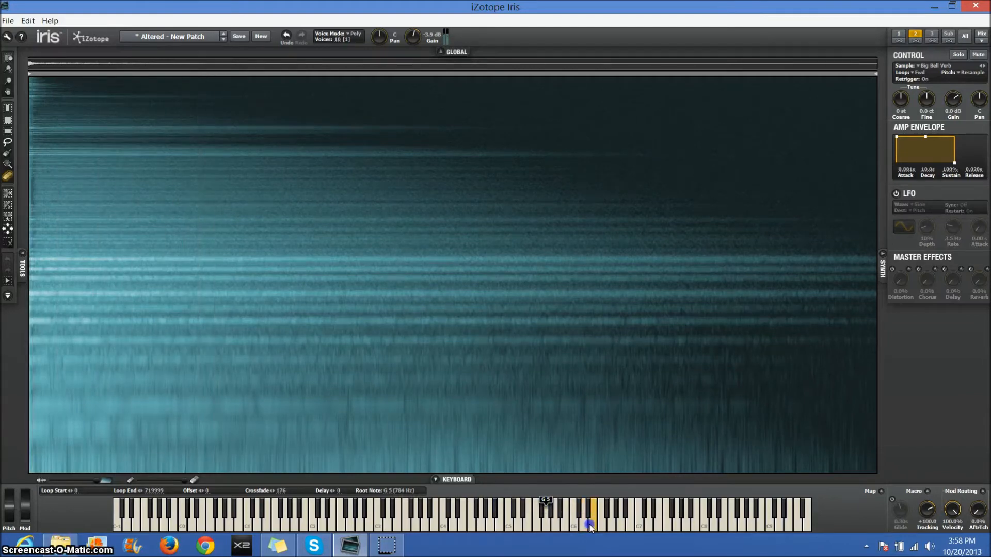
- Select two bright horizontal frequency bands across the full length of the bell spectrogram and preview the selection
{"action": "left_click", "coordinate": [583, 523]}
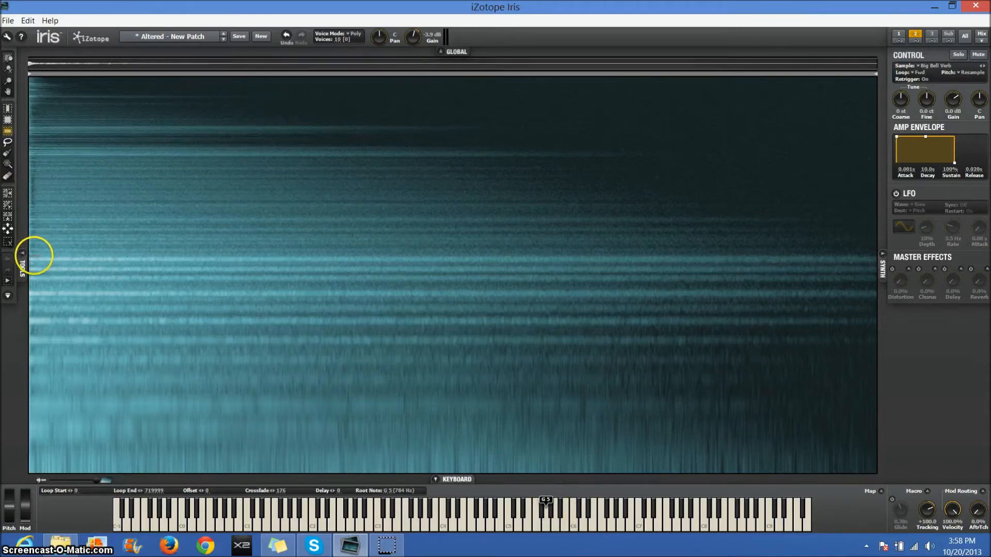
{"action": "left_click_drag", "start_coordinate": [32, 254], "coordinate": [33, 264]}
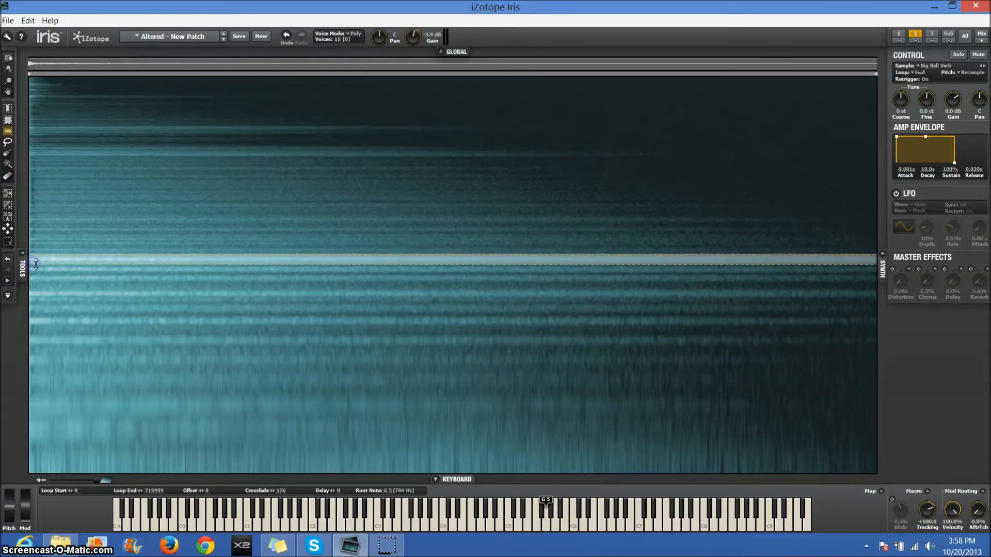
{"action": "left_click", "coordinate": [8, 282]}
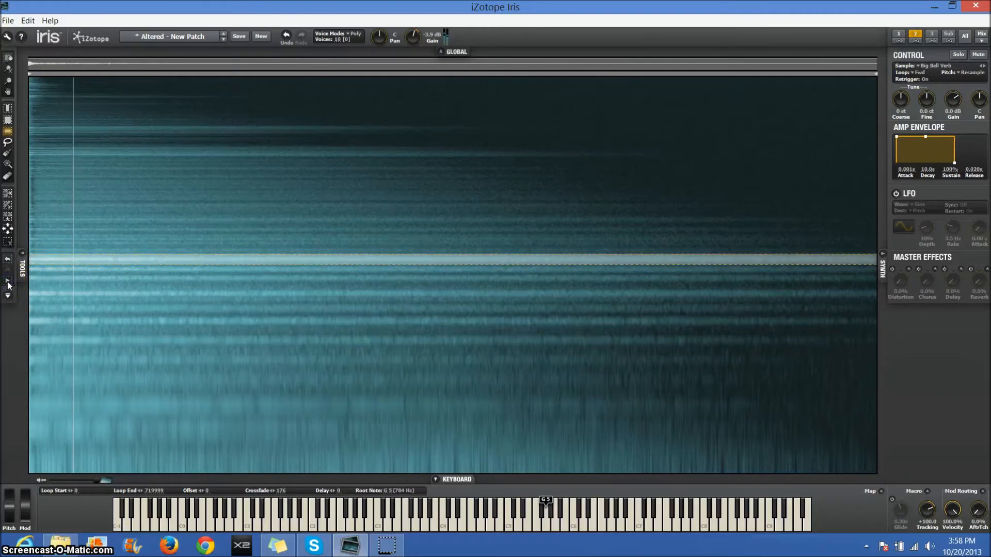
{"action": "left_click", "coordinate": [8, 283]}
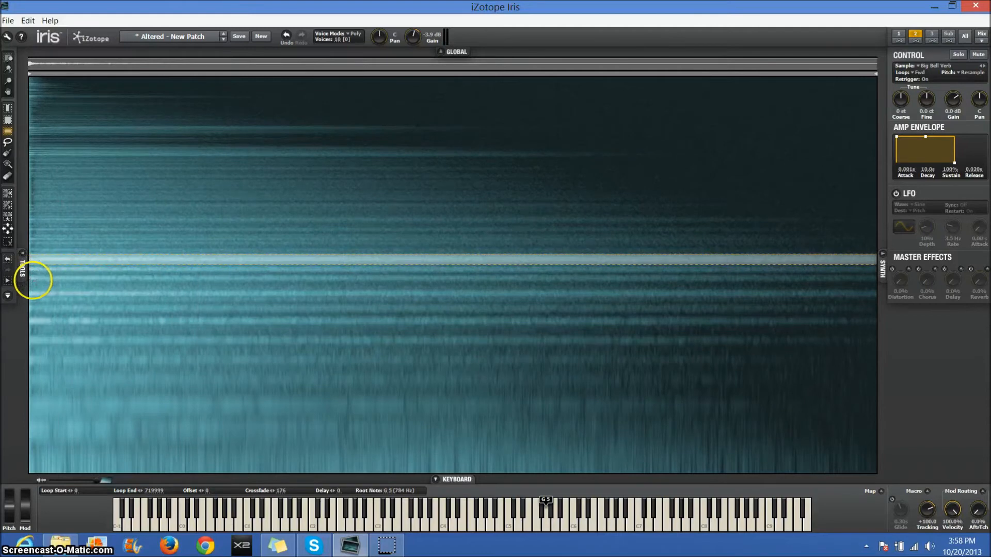
{"action": "left_click_drag", "start_coordinate": [31, 285], "coordinate": [29, 298]}
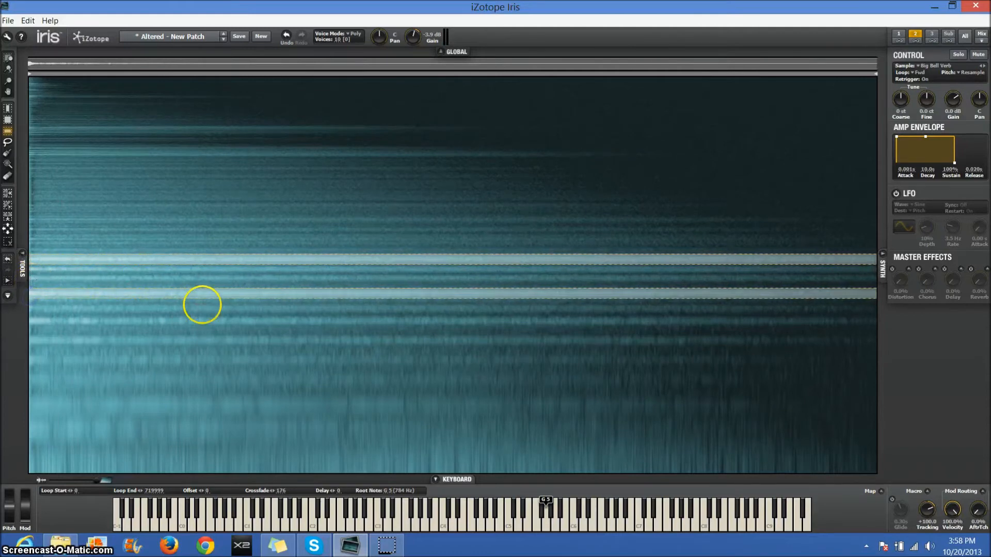
- Set the bell sample's loop mode to Fwd/Bkwd, and erase roughly the last quarter of both selected frequency bands
{"action": "left_click", "coordinate": [913, 76]}
{"action": "left_click", "coordinate": [931, 90]}
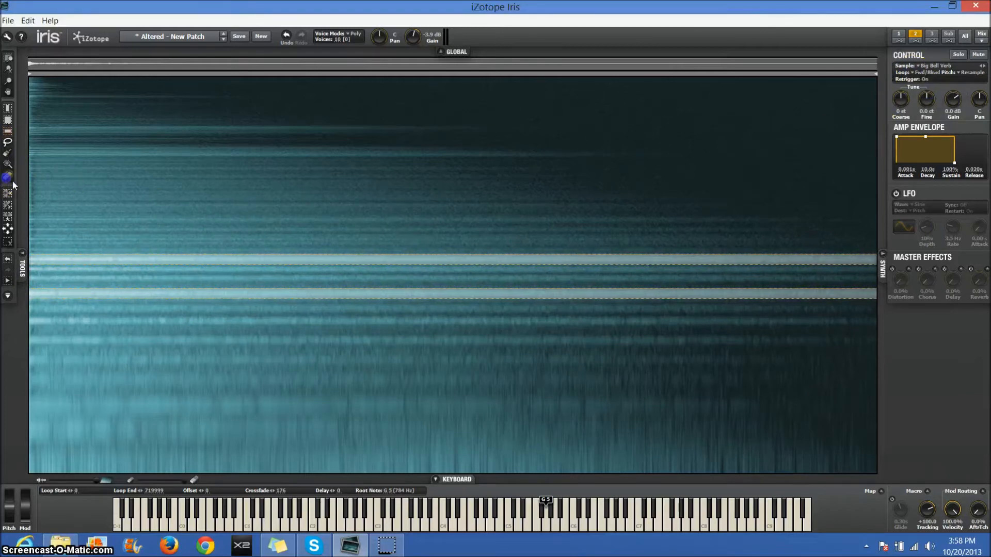
{"action": "mouse_move", "coordinate": [861, 264]}
{"action": "left_mouse_down"}
{"action": "mouse_move", "coordinate": [800, 308]}
{"action": "mouse_move", "coordinate": [759, 257]}
{"action": "left_mouse_up"}
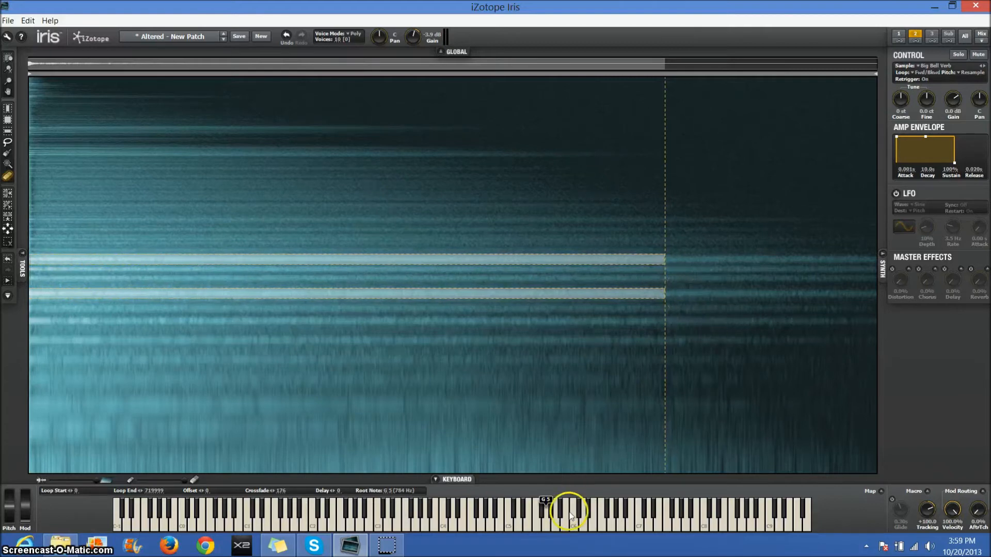
{"action": "left_click", "coordinate": [583, 524]}
- Check the bell sample's loop mode options and compare its retrigger setting with that of sample 1
{"action": "left_click", "coordinate": [914, 73]}
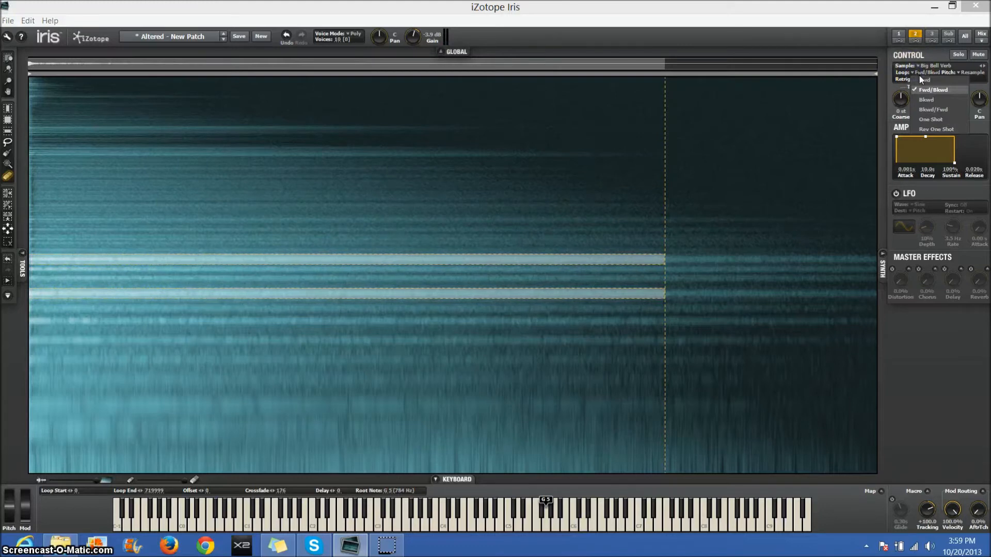
{"action": "left_click", "coordinate": [921, 91]}
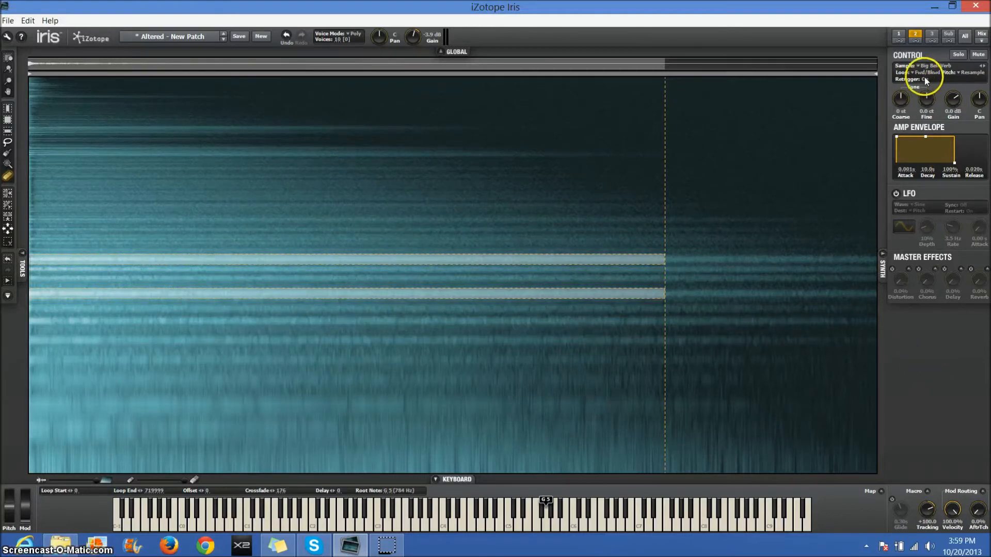
{"action": "left_click", "coordinate": [898, 35]}
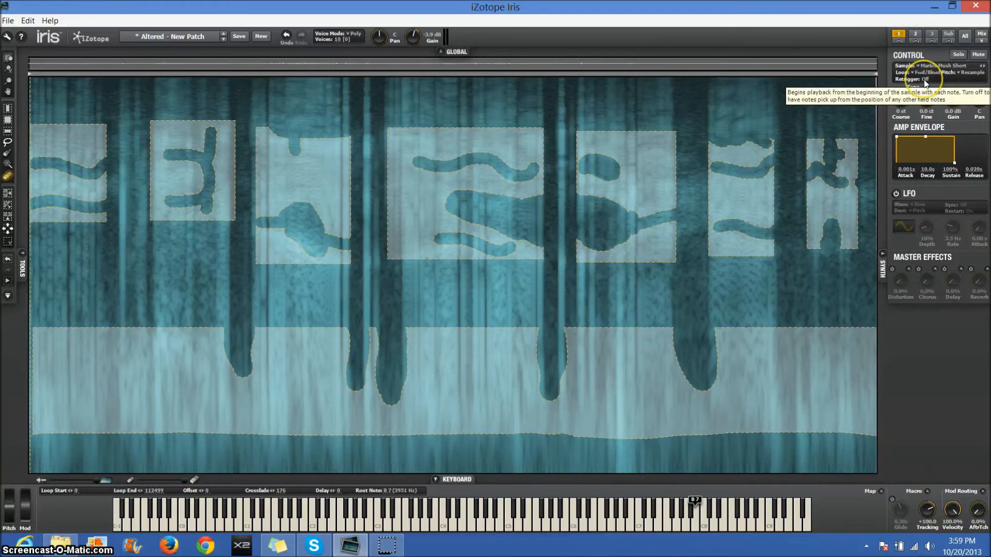
{"action": "left_click", "coordinate": [915, 36]}
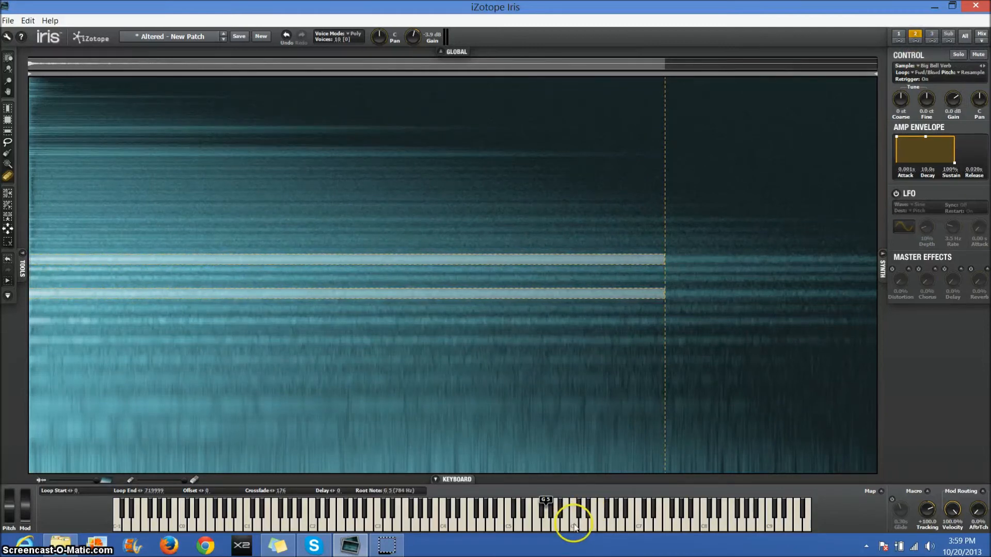
- Audition the filtered bell sample on neighbouring keyboard notes around C6
{"action": "left_click", "coordinate": [585, 528]}
{"action": "left_click", "coordinate": [575, 526]}
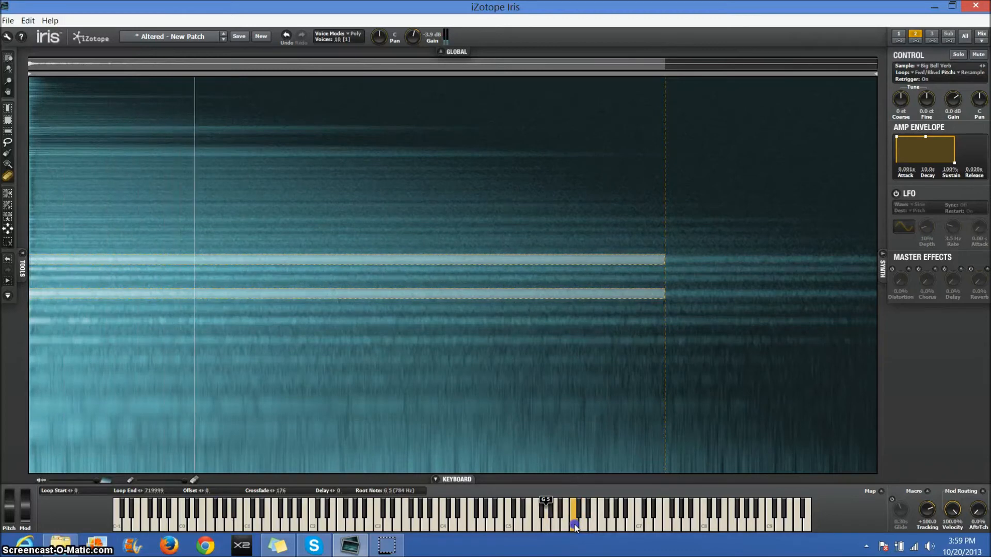
{"action": "left_click", "coordinate": [580, 526]}
{"action": "left_click", "coordinate": [577, 526]}
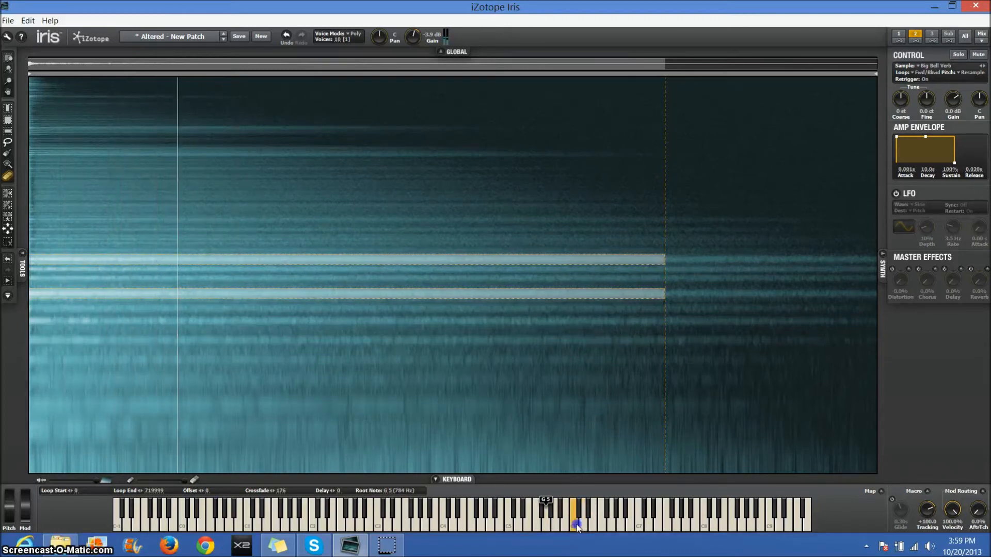
{"action": "left_click", "coordinate": [579, 526]}
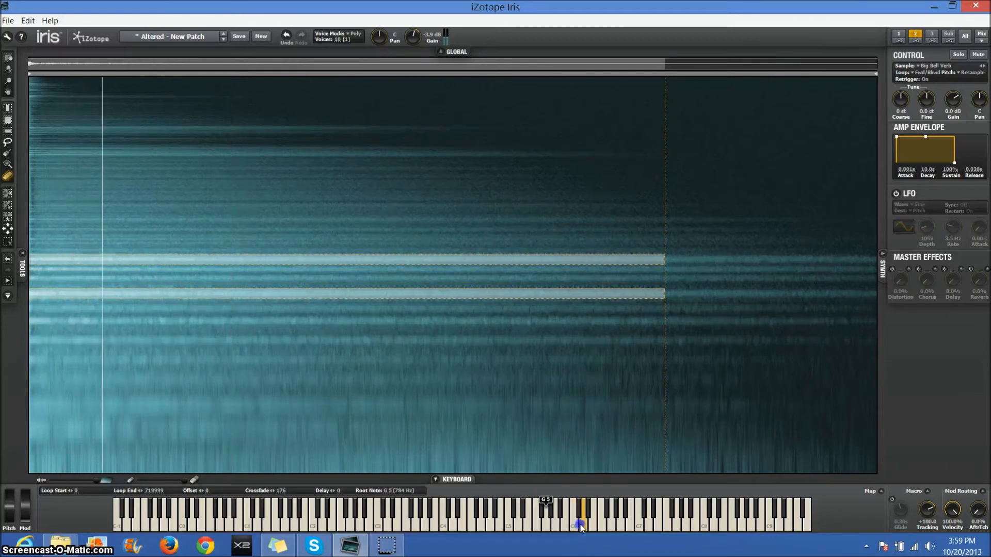
{"action": "left_click", "coordinate": [577, 527]}
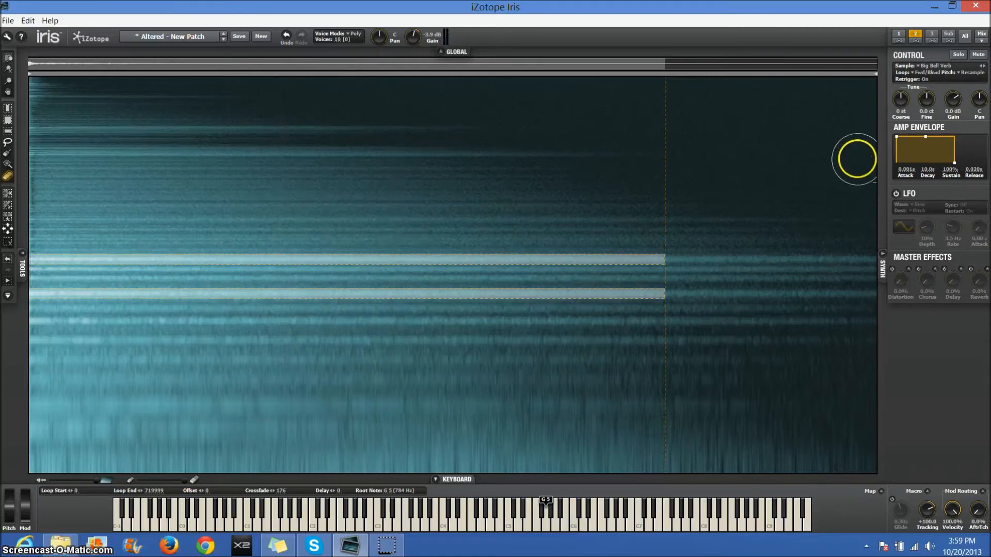
- Switch to the empty sample 3 slot and look through the folders of the sample library
{"action": "left_click", "coordinate": [931, 35]}
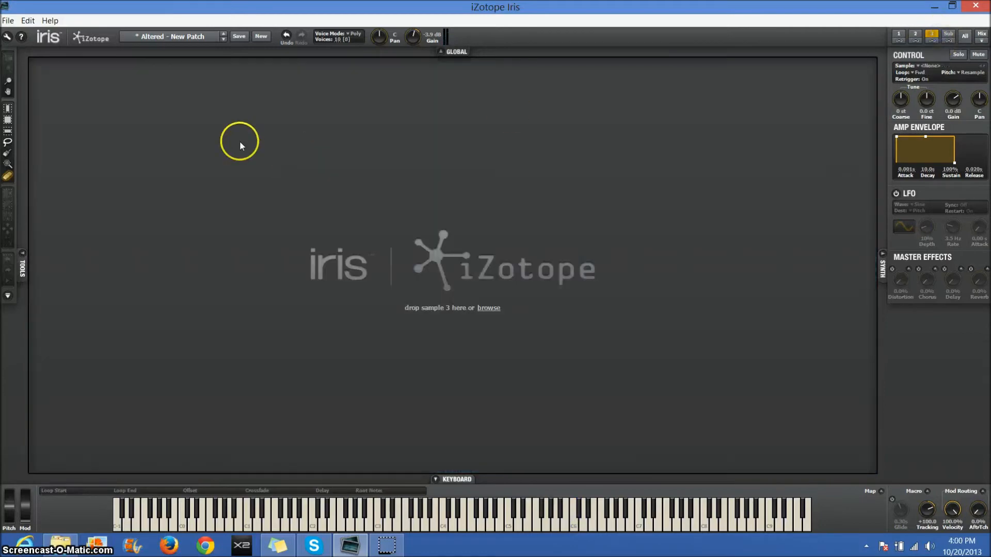
{"action": "left_click", "coordinate": [172, 43]}
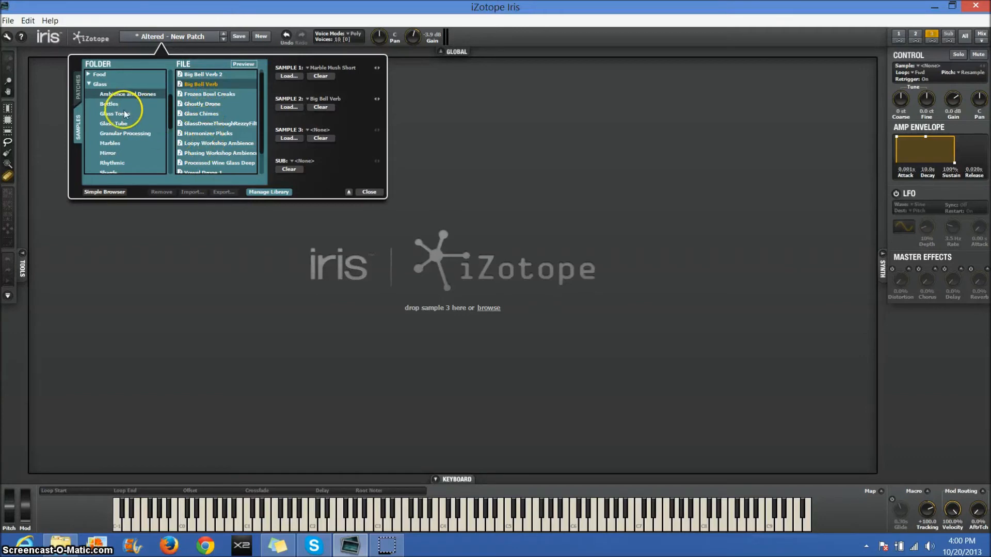
{"action": "left_click", "coordinate": [90, 85]}
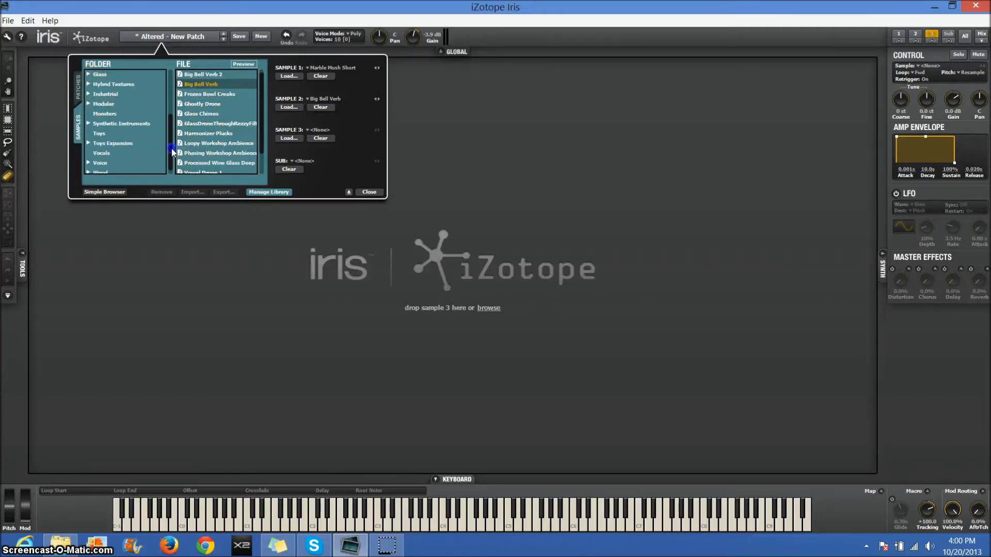
{"action": "left_click_drag", "start_coordinate": [170, 141], "coordinate": [172, 111]}
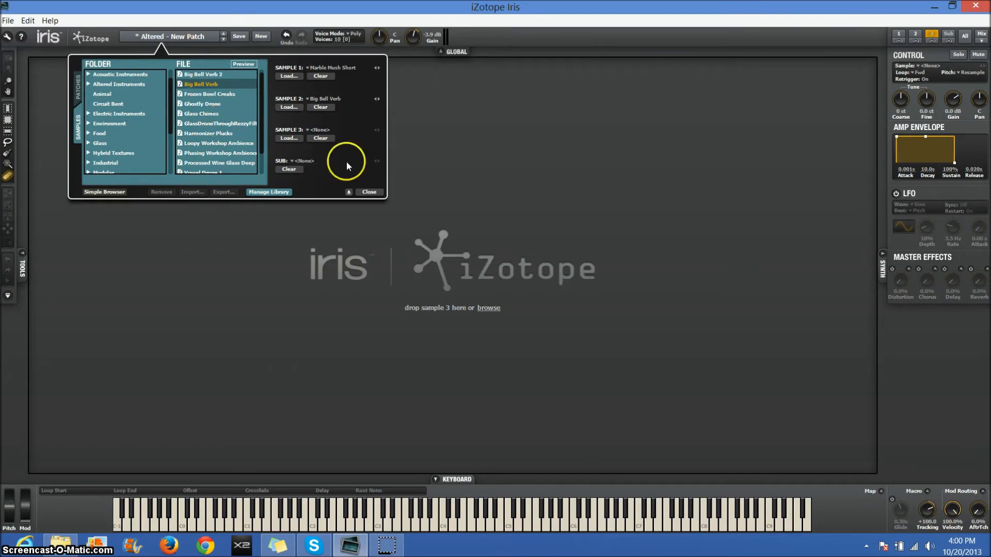
{"action": "left_click", "coordinate": [369, 191]}
- Switch to File Explorer and open the Samples and Loops folder in the Documents library
{"action": "left_click", "coordinate": [60, 545]}
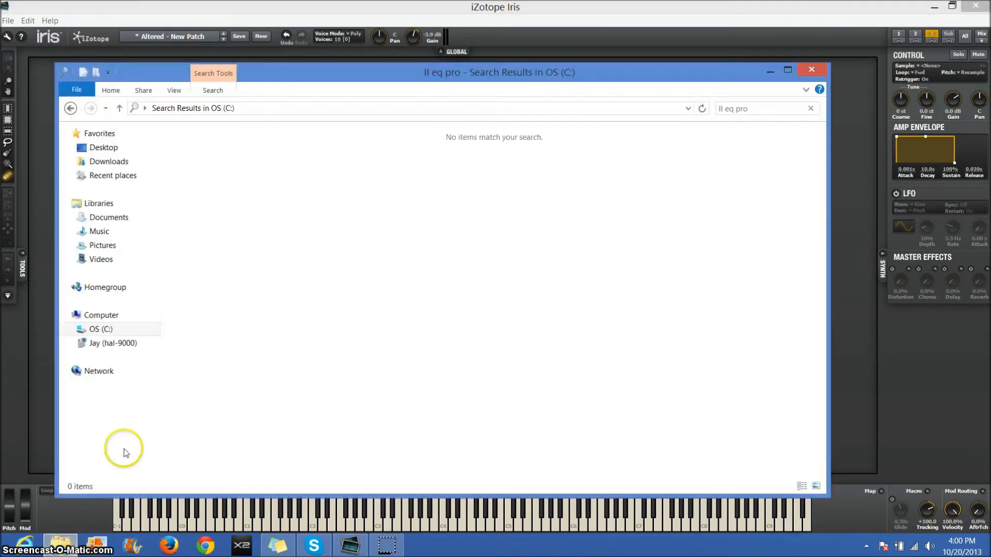
{"action": "left_click", "coordinate": [116, 217]}
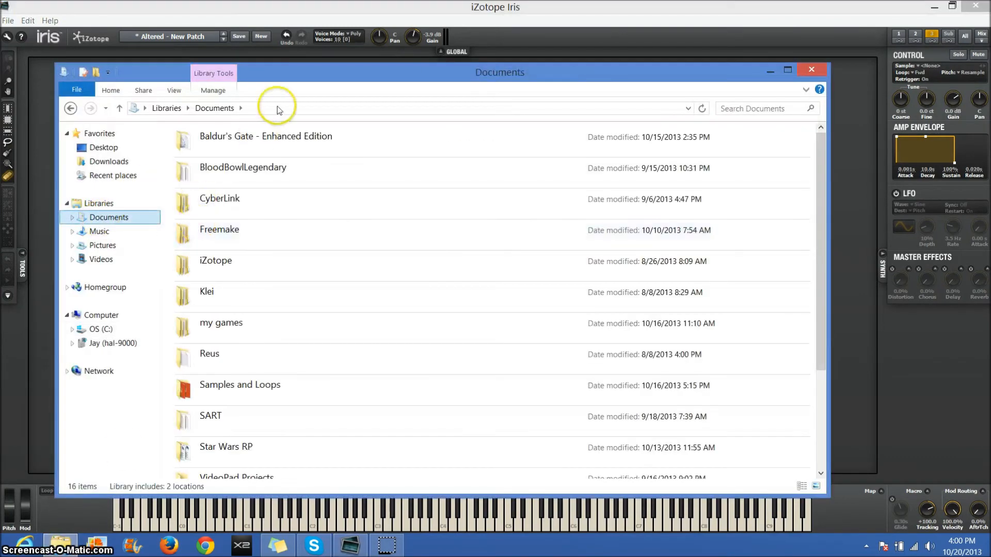
{"action": "left_click", "coordinate": [260, 274]}
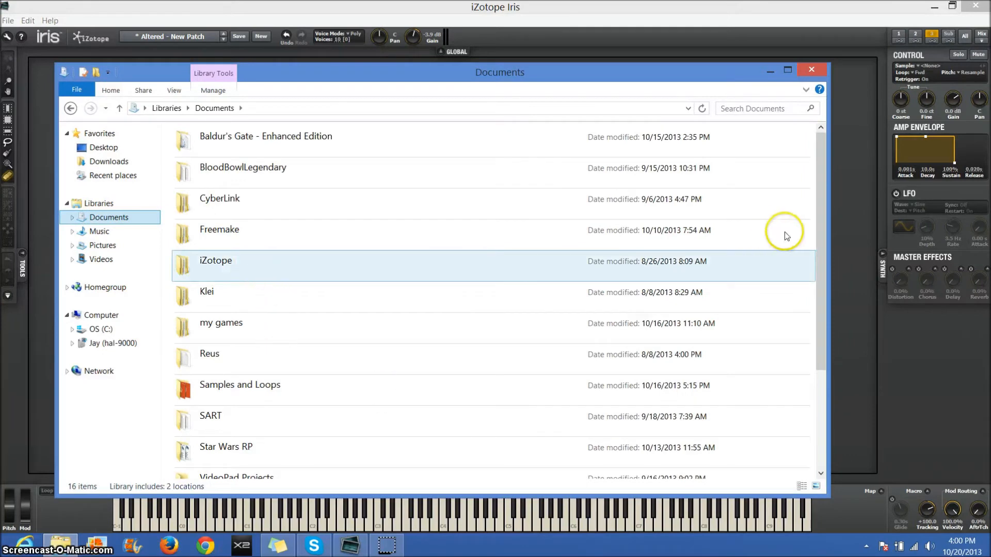
{"action": "left_click_drag", "start_coordinate": [821, 230], "coordinate": [834, 277]}
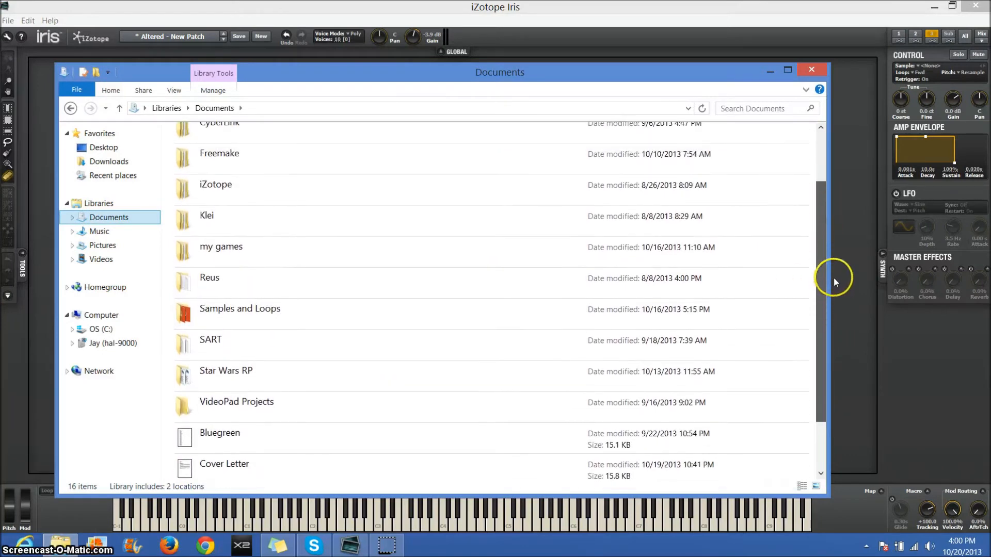
{"action": "double_click", "coordinate": [235, 307]}
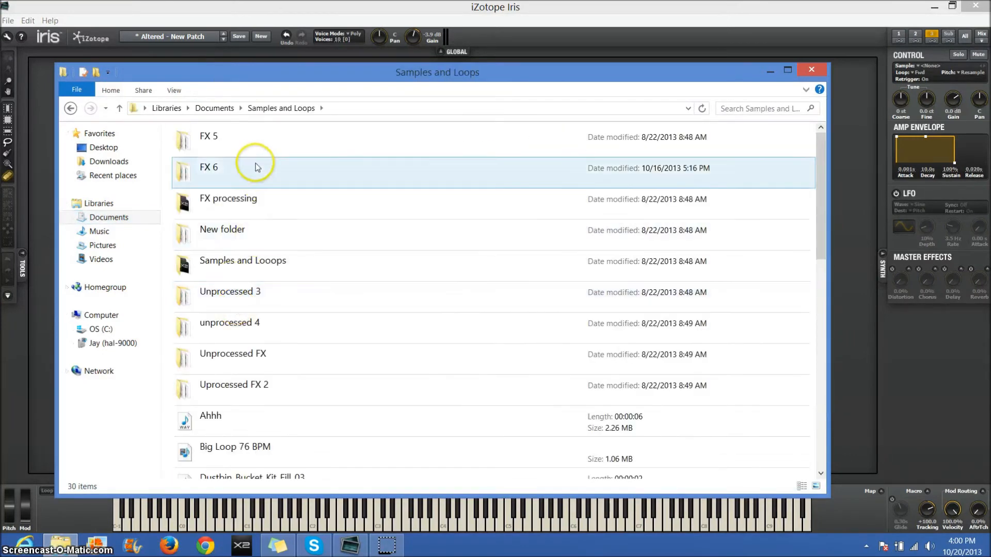
- Look through the FX 5, FX 6 and New folder subfolders for a usable recording
{"action": "double_click", "coordinate": [230, 136]}
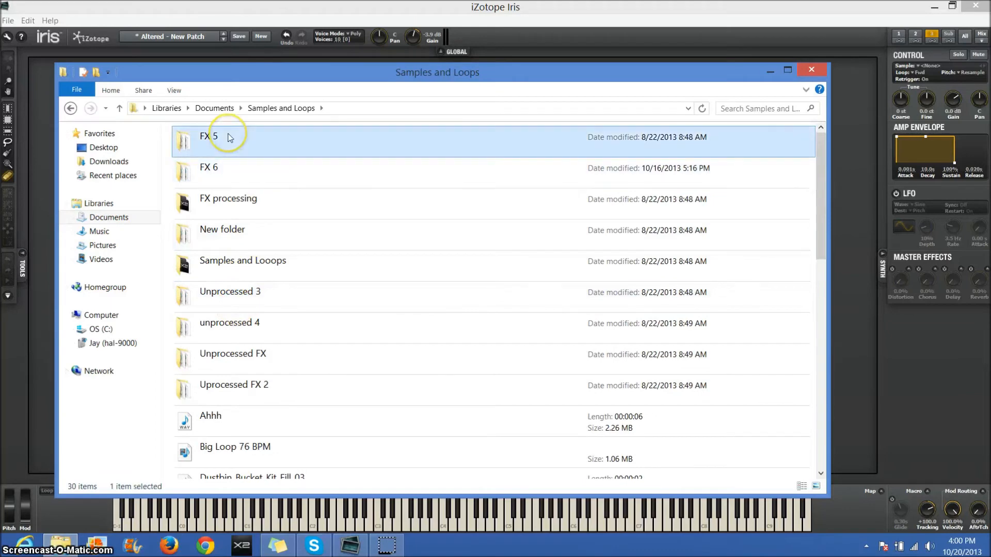
{"action": "left_click", "coordinate": [71, 108]}
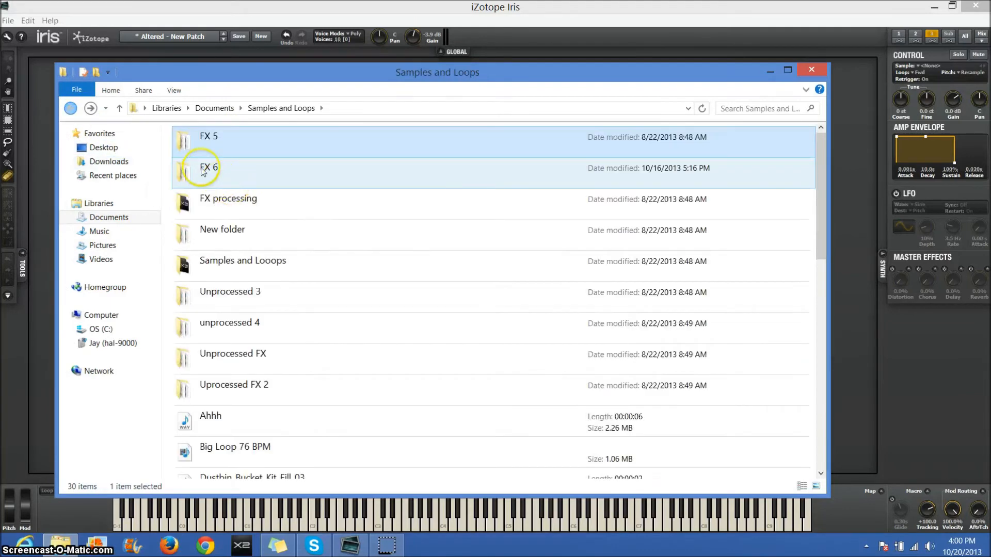
{"action": "double_click", "coordinate": [223, 168]}
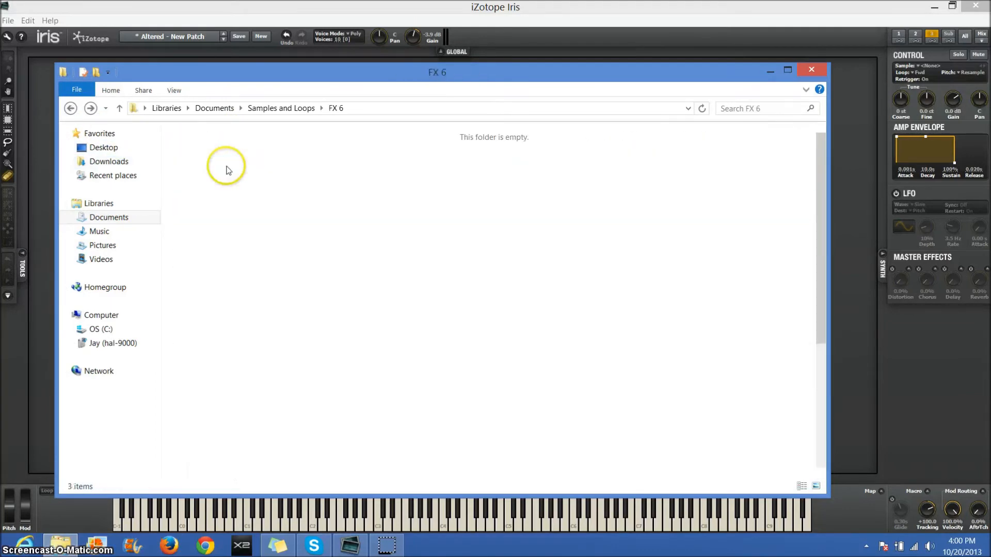
{"action": "left_click", "coordinate": [71, 108]}
{"action": "double_click", "coordinate": [227, 235]}
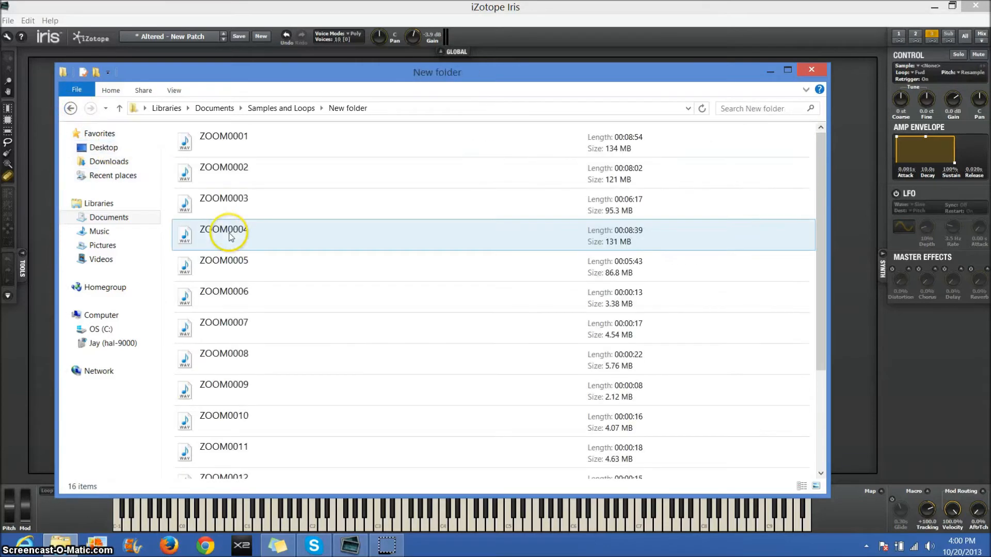
{"action": "left_click", "coordinate": [70, 108]}
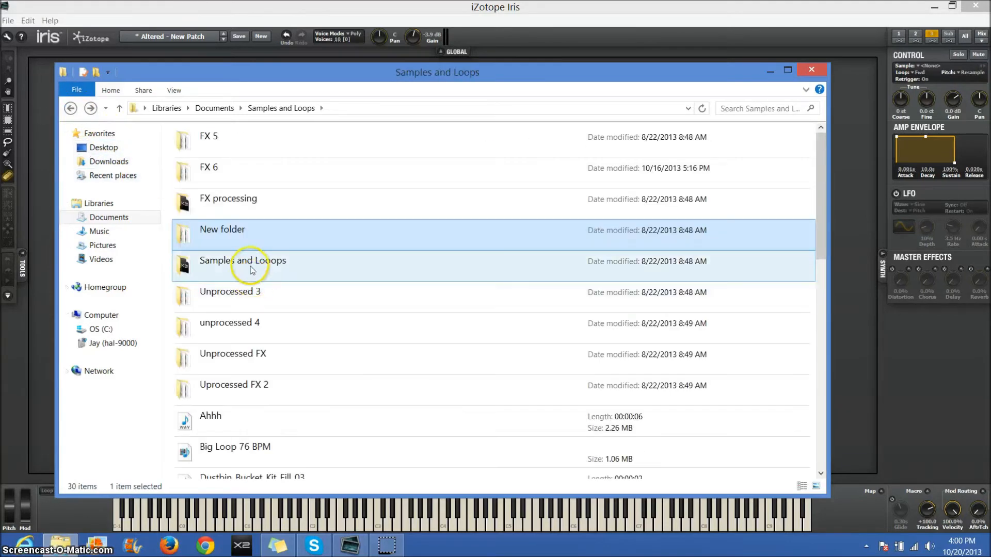
- Load "blowing in to magazine" from the Unprocessed 3 folder as sample 3 and close File Explorer
{"action": "double_click", "coordinate": [255, 289]}
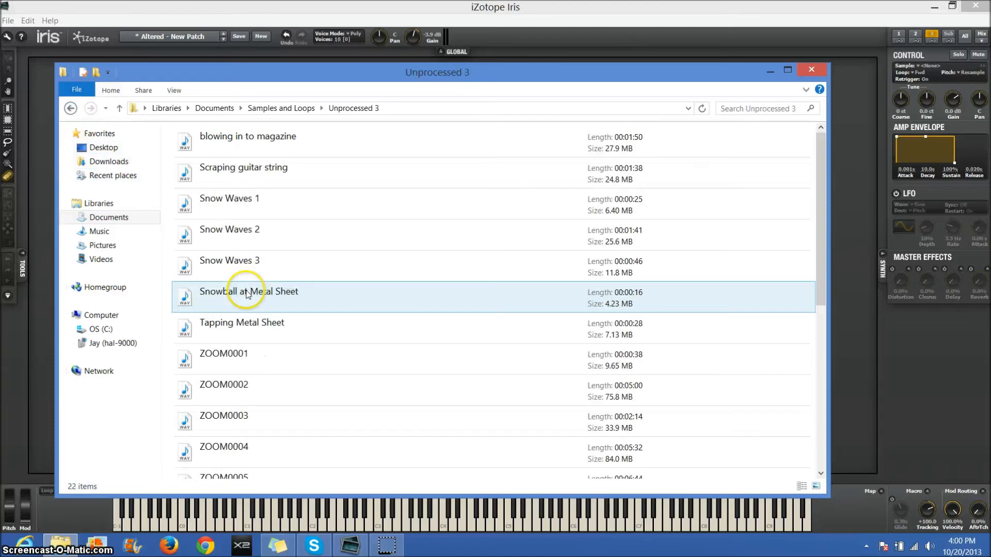
{"action": "left_click", "coordinate": [239, 137]}
{"action": "left_click_drag", "start_coordinate": [278, 89], "coordinate": [310, 250]}
{"action": "left_click_drag", "start_coordinate": [310, 300], "coordinate": [320, 180]}
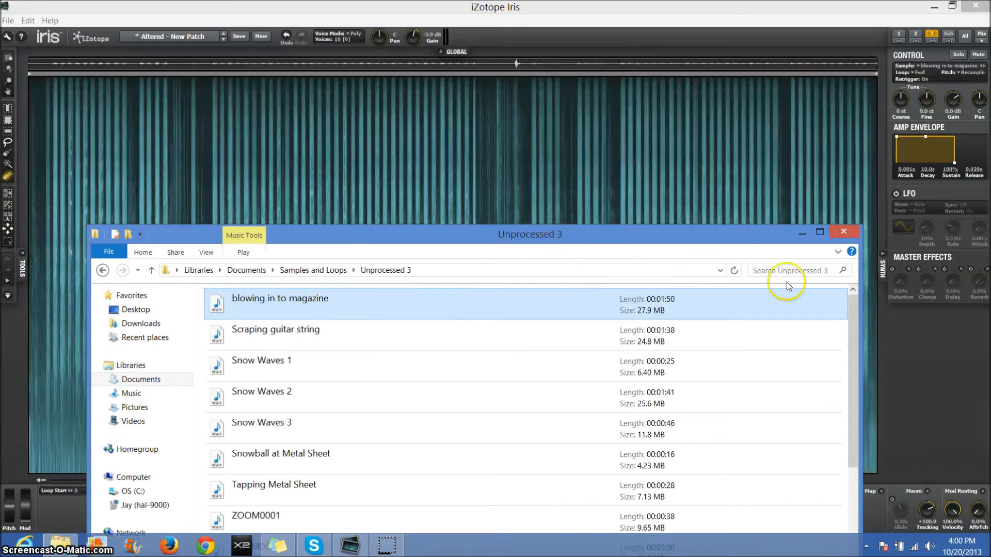
{"action": "left_click", "coordinate": [845, 232]}
- Preview the magazine recording and box-select the first group of bursts near its start, excluding the lowest frequencies
{"action": "left_click", "coordinate": [8, 283]}
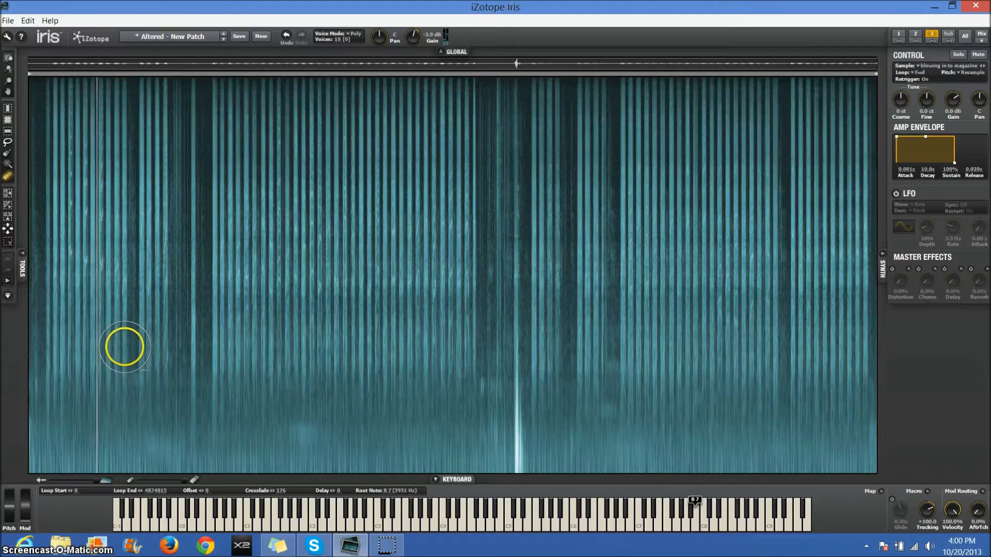
{"action": "left_click", "coordinate": [8, 282]}
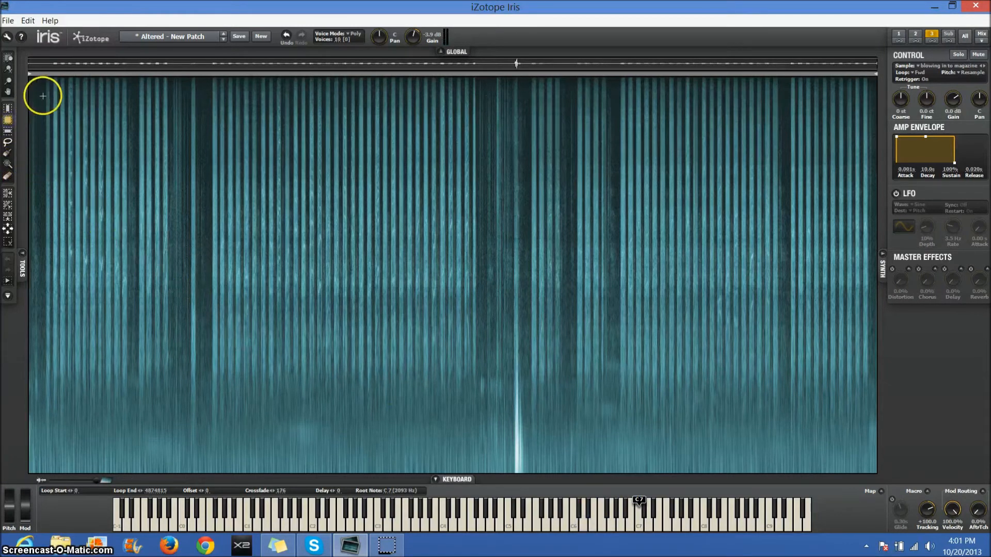
{"action": "left_click_drag", "start_coordinate": [46, 79], "coordinate": [129, 391]}
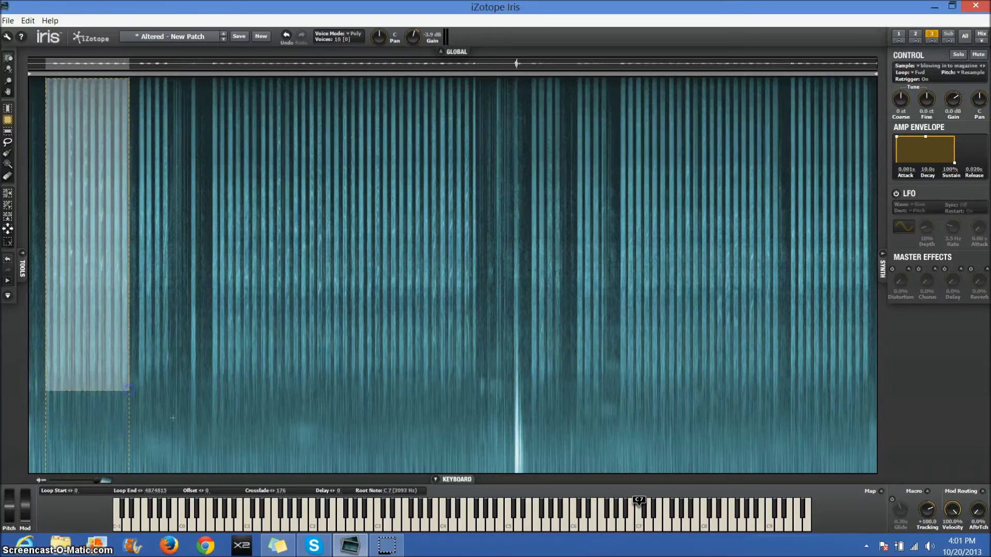
- Audition the selected bursts on the keyboard and set sample 3's root note to D7 (2349 Hz)
{"action": "mouse_move", "coordinate": [585, 528]}
{"action": "left_mouse_down"}
{"action": "mouse_move", "coordinate": [596, 527]}
{"action": "mouse_move", "coordinate": [587, 525]}
{"action": "left_mouse_up"}
{"action": "left_click_drag", "start_coordinate": [639, 498], "coordinate": [641, 499]}
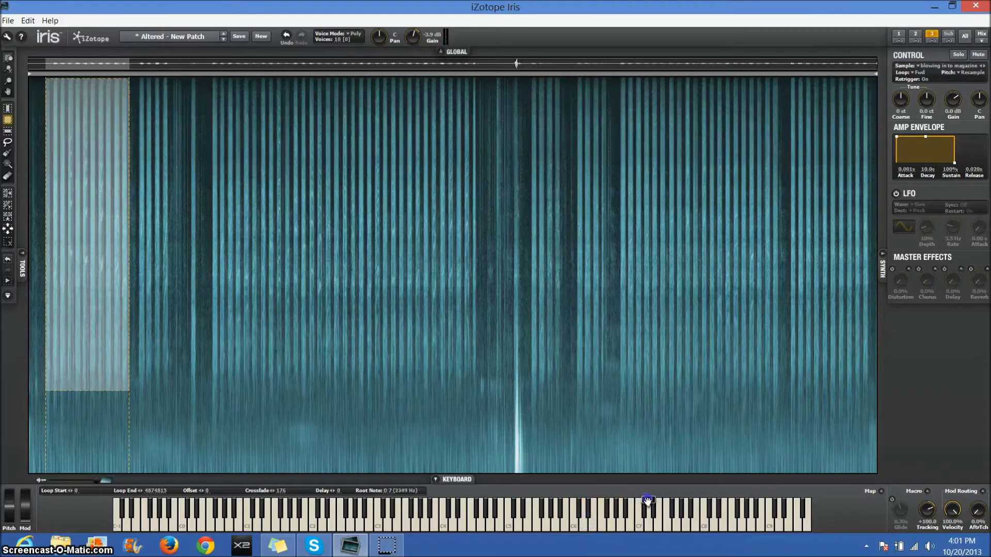
- Remove the highest frequencies from the magazine selection, then erase a diagonal streak across the remaining block and audition it on the keyboard
{"action": "left_click_drag", "start_coordinate": [87, 78], "coordinate": [82, 203]}
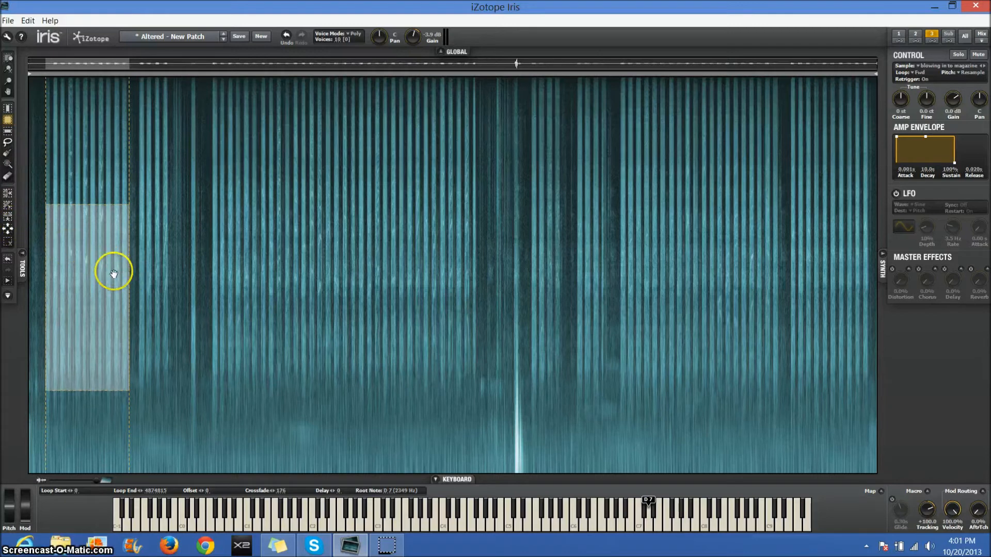
{"action": "left_click", "coordinate": [9, 177]}
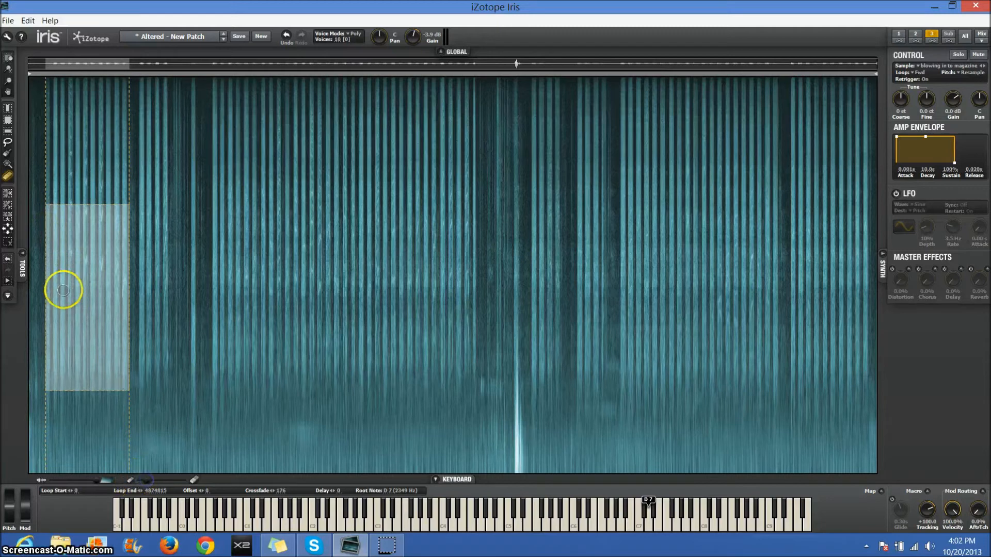
{"action": "left_click", "coordinate": [42, 236]}
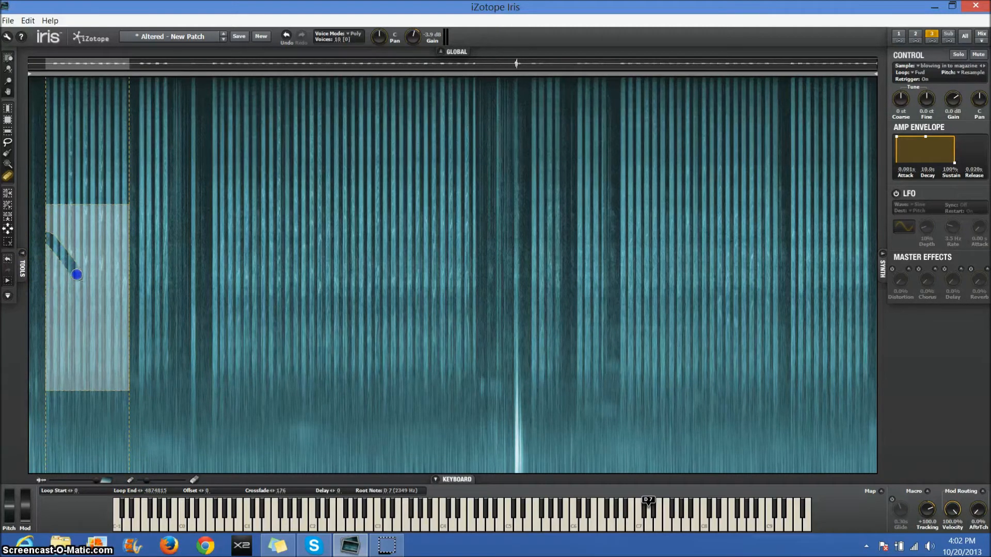
{"action": "left_click_drag", "start_coordinate": [99, 307], "coordinate": [135, 363]}
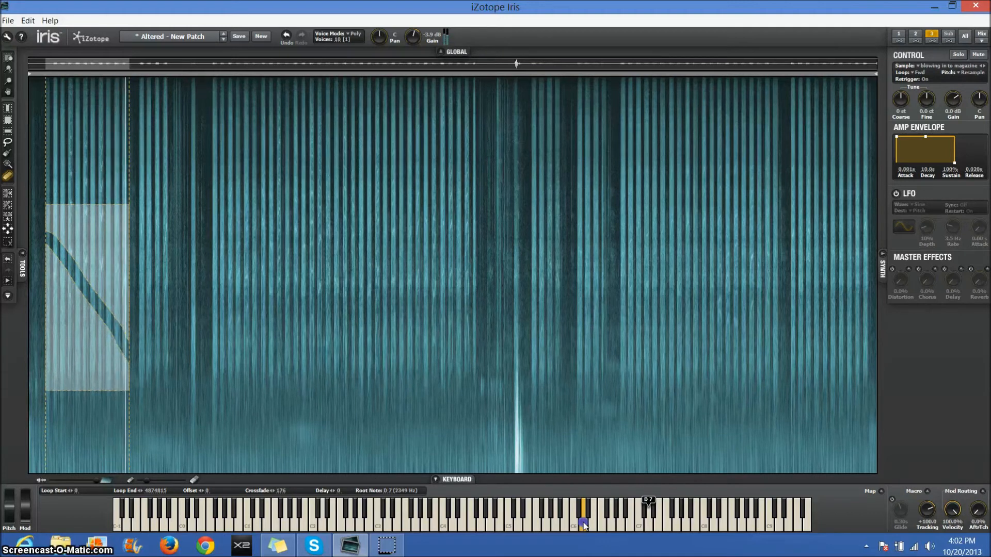
{"action": "left_click_drag", "start_coordinate": [582, 525], "coordinate": [583, 525]}
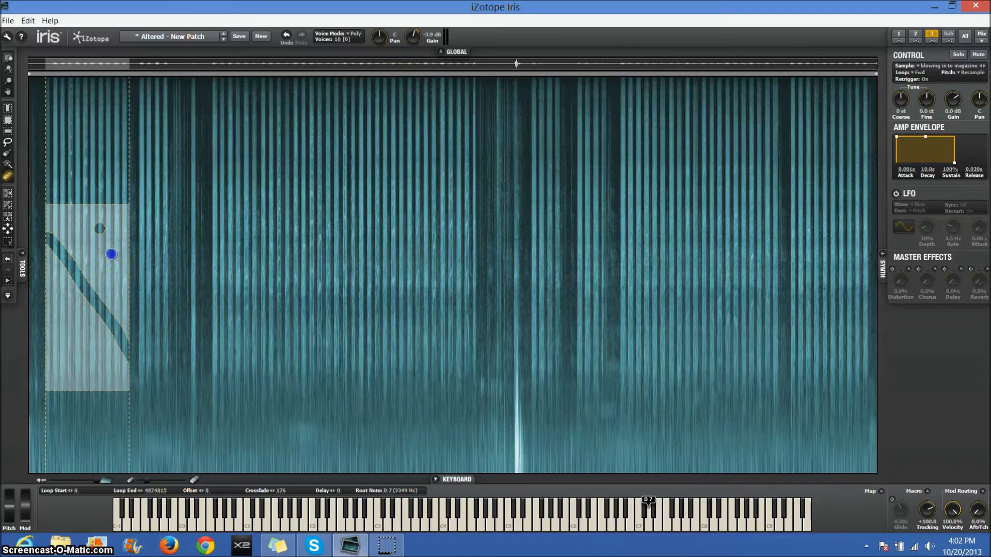
- Erase scattered round spots on both sides of the diagonal streak and audition the selection on the D6 key
{"action": "left_click", "coordinate": [122, 284]}
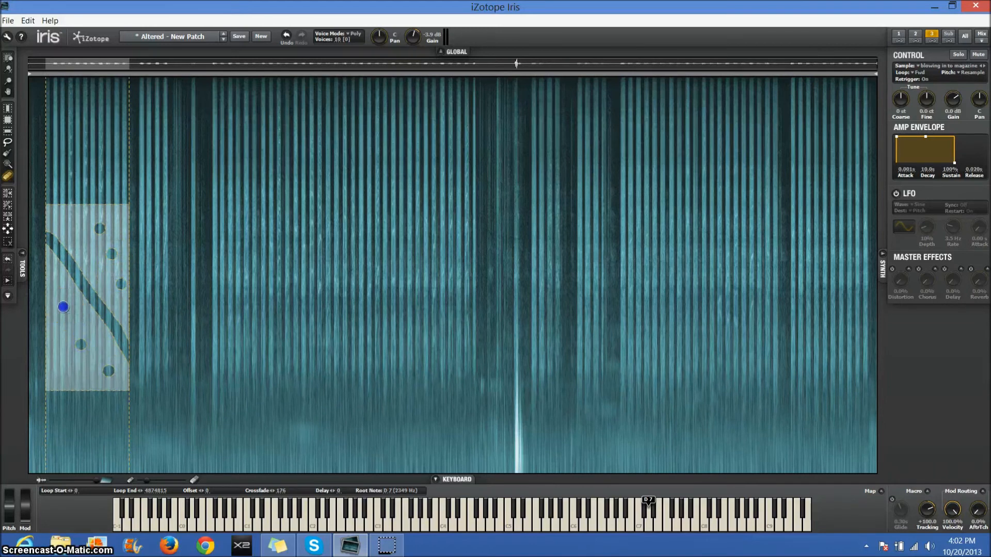
{"action": "left_click", "coordinate": [59, 337]}
{"action": "left_click", "coordinate": [70, 378]}
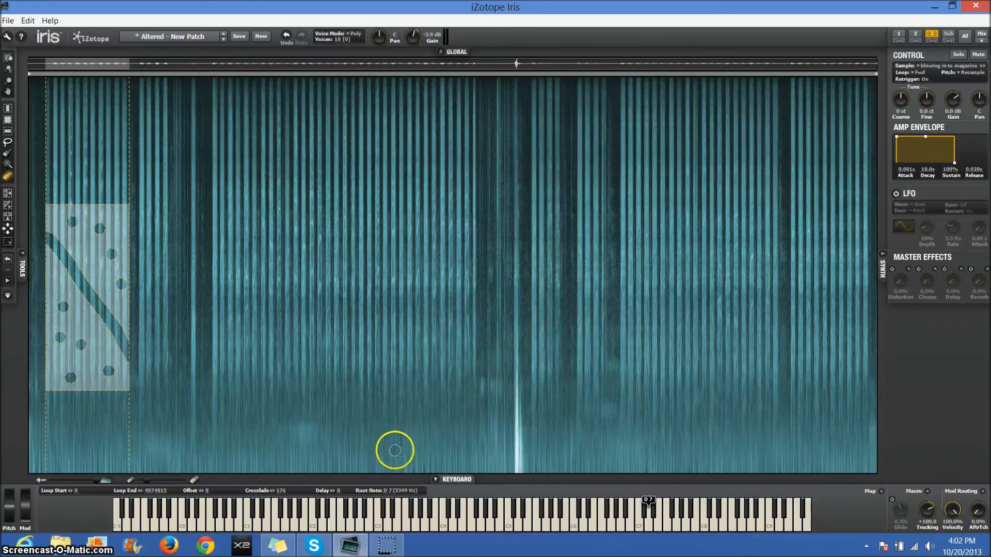
{"action": "left_click", "coordinate": [580, 521]}
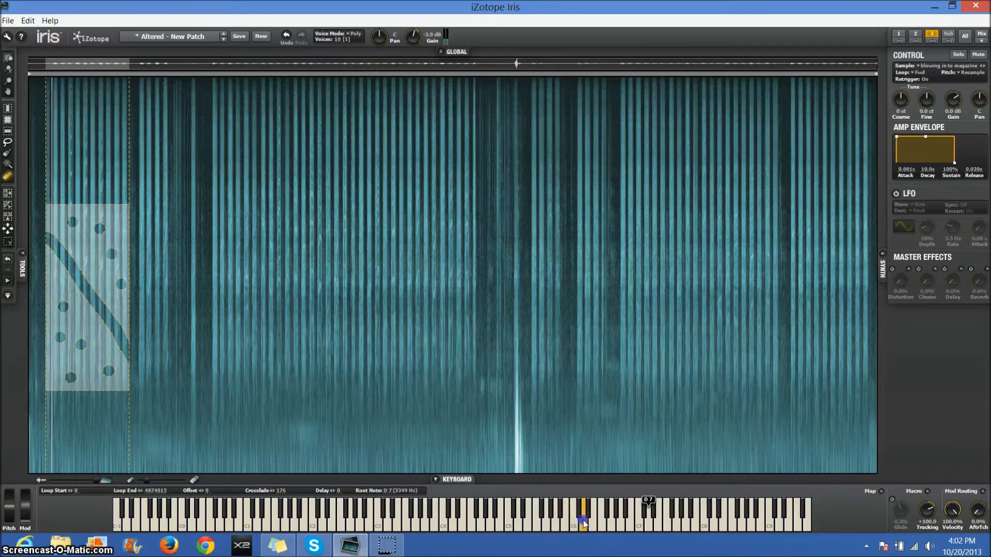
{"action": "left_click", "coordinate": [583, 522]}
{"action": "left_click", "coordinate": [583, 522]}
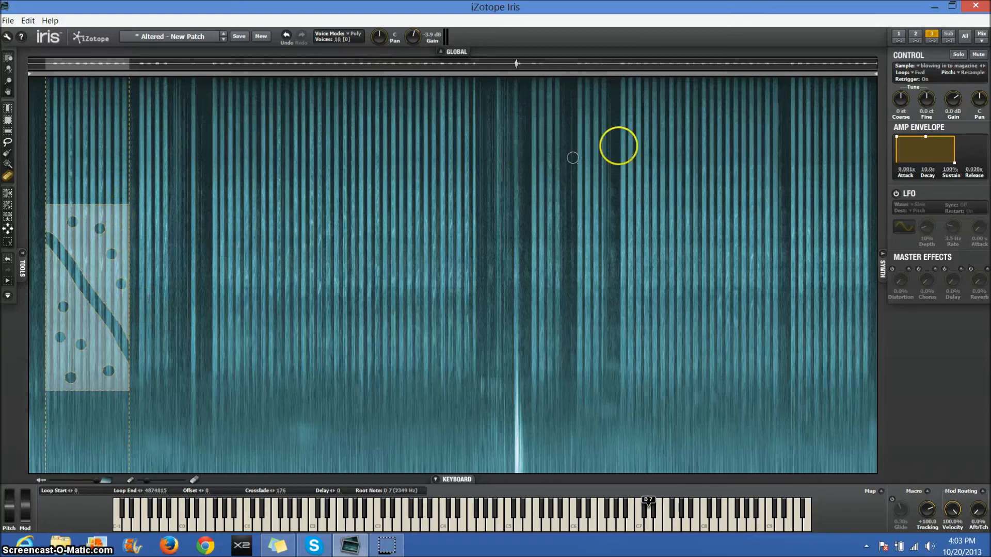
- Turn Retrigger off for sample 3 and erase the entire existing spectral selection with a larger eraser
{"action": "left_click", "coordinate": [924, 79]}
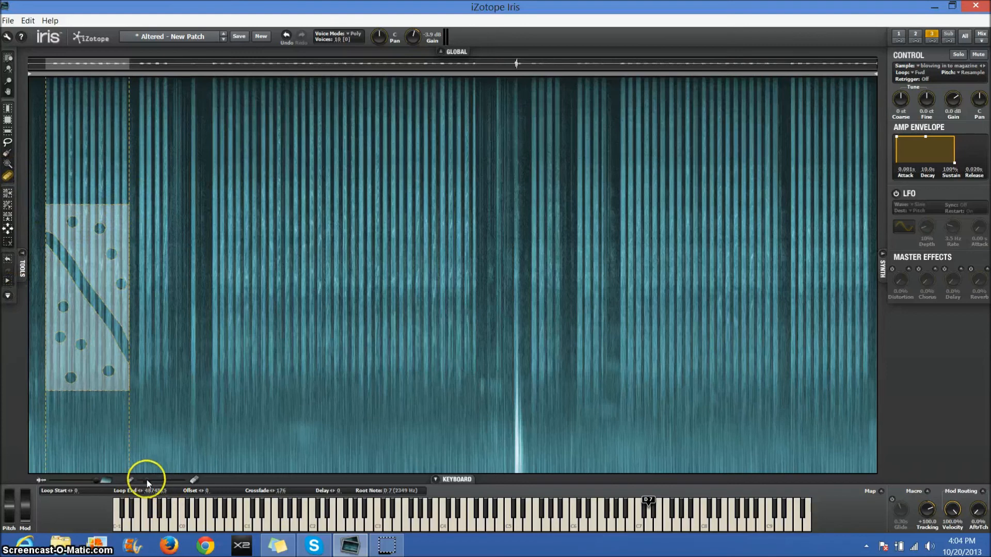
{"action": "left_click_drag", "start_coordinate": [178, 480], "coordinate": [184, 479]}
{"action": "mouse_move", "coordinate": [124, 222]}
{"action": "left_mouse_down"}
{"action": "mouse_move", "coordinate": [67, 332]}
{"action": "mouse_move", "coordinate": [126, 335]}
{"action": "mouse_move", "coordinate": [157, 174]}
{"action": "mouse_move", "coordinate": [129, 397]}
{"action": "mouse_move", "coordinate": [82, 298]}
{"action": "mouse_move", "coordinate": [40, 296]}
{"action": "left_mouse_up"}
- Box-select six separate narrow mid-frequency bands across the first bursts of the magazine recording, leaving gaps between them
{"action": "left_click", "coordinate": [8, 119]}
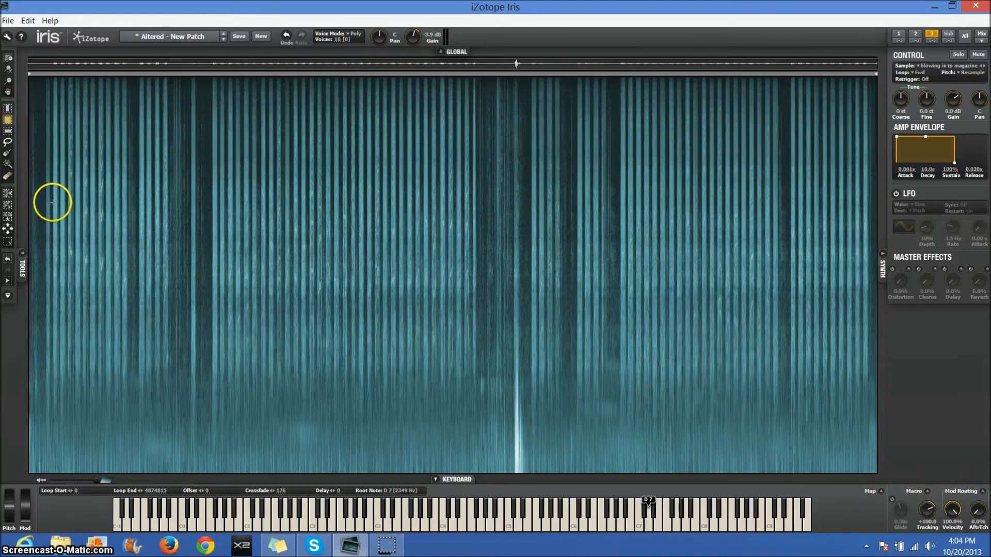
{"action": "left_click_drag", "start_coordinate": [58, 307], "coordinate": [55, 328]}
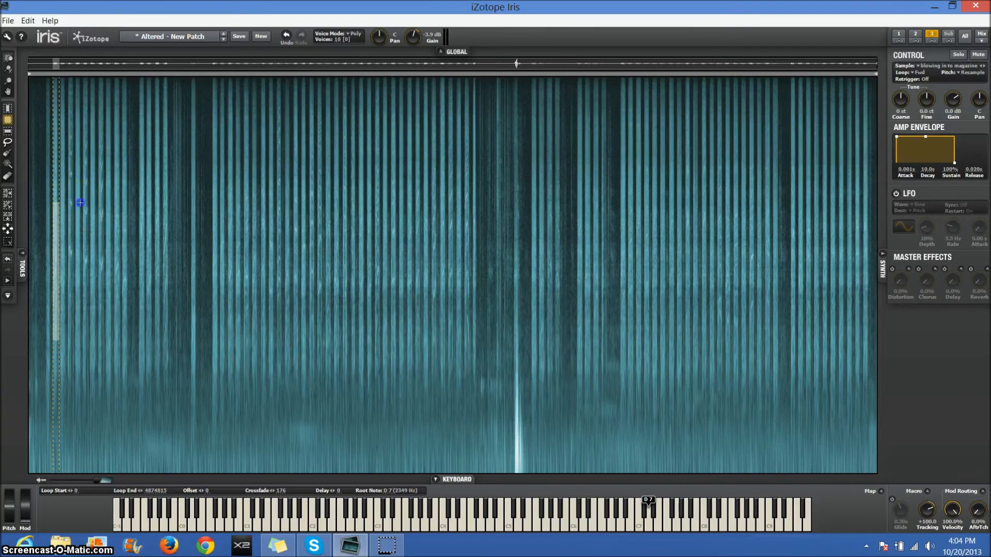
{"action": "left_click_drag", "start_coordinate": [82, 242], "coordinate": [86, 293]}
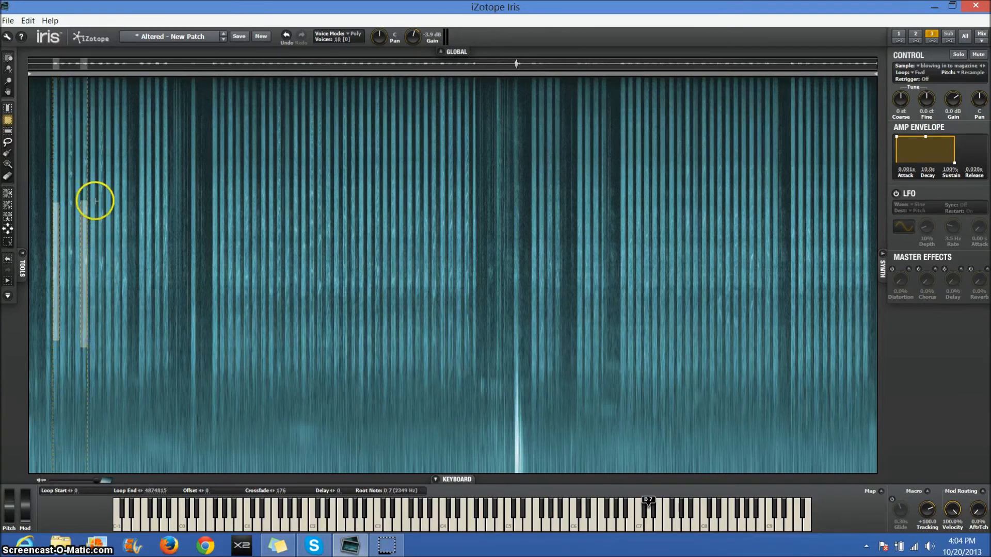
{"action": "left_click_drag", "start_coordinate": [104, 337], "coordinate": [106, 351]}
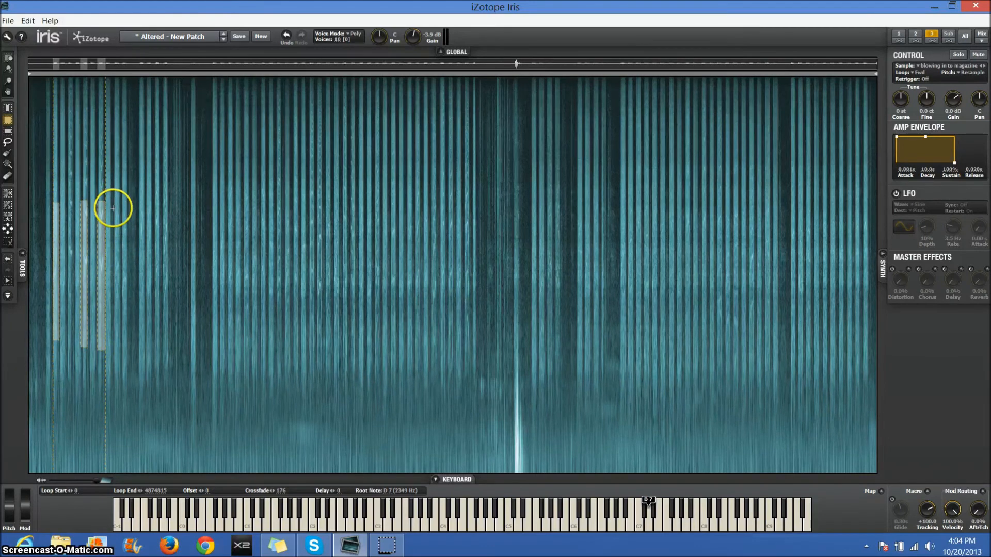
{"action": "left_click_drag", "start_coordinate": [117, 208], "coordinate": [121, 305]}
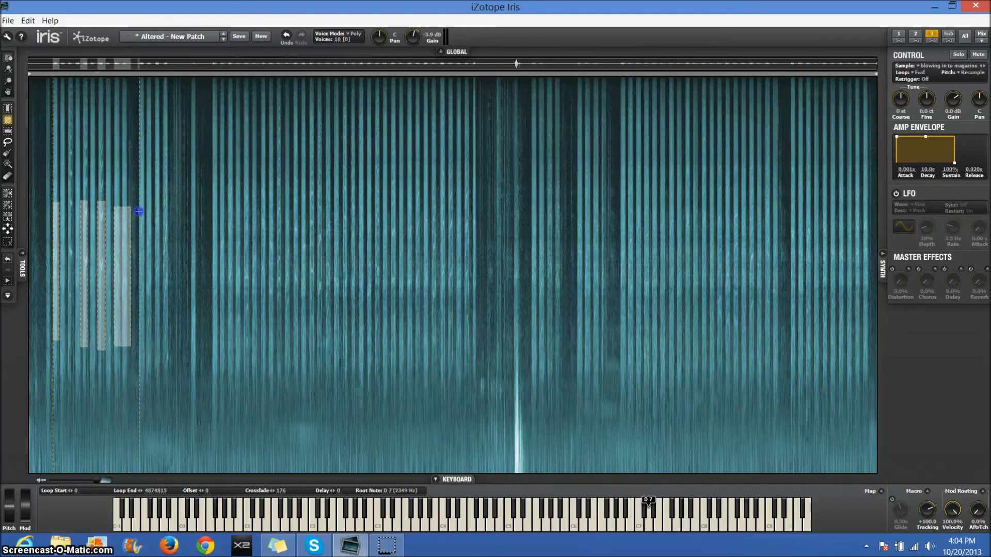
{"action": "left_click_drag", "start_coordinate": [156, 339], "coordinate": [153, 349]}
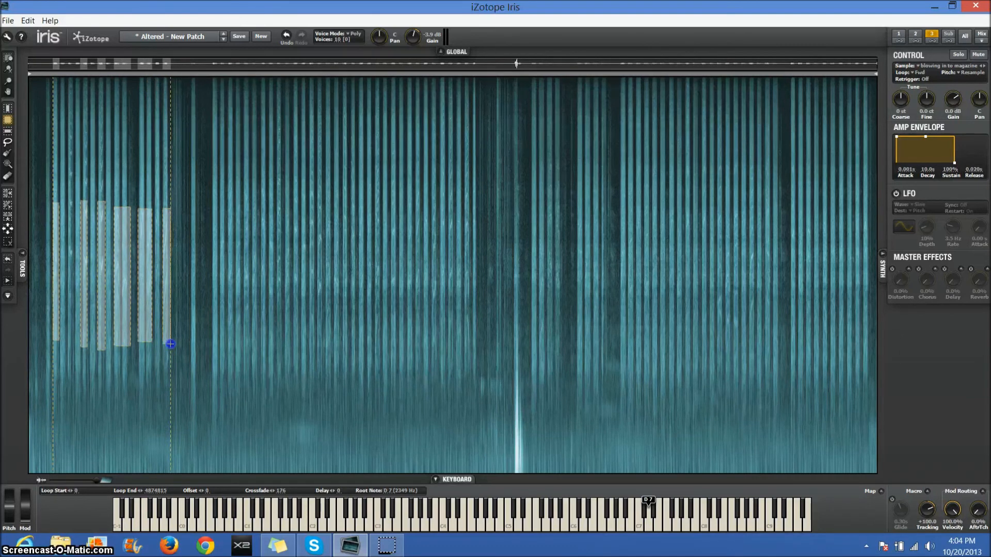
{"action": "left_click", "coordinate": [138, 281]}
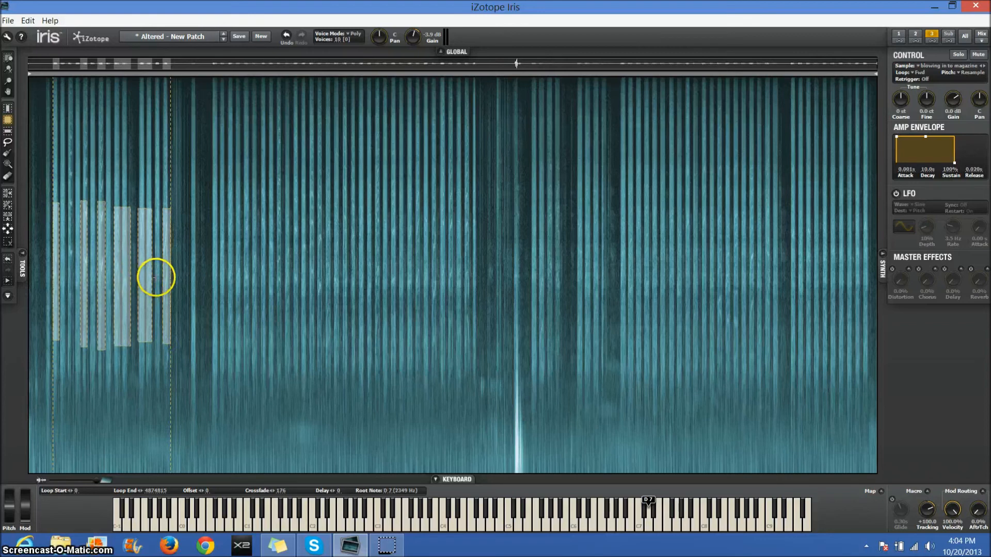
- Set sample 3's loop mode to Fwd/Bkwd and audition the selected bands on the D6 key
{"action": "left_click", "coordinate": [913, 72]}
{"action": "left_click", "coordinate": [917, 88]}
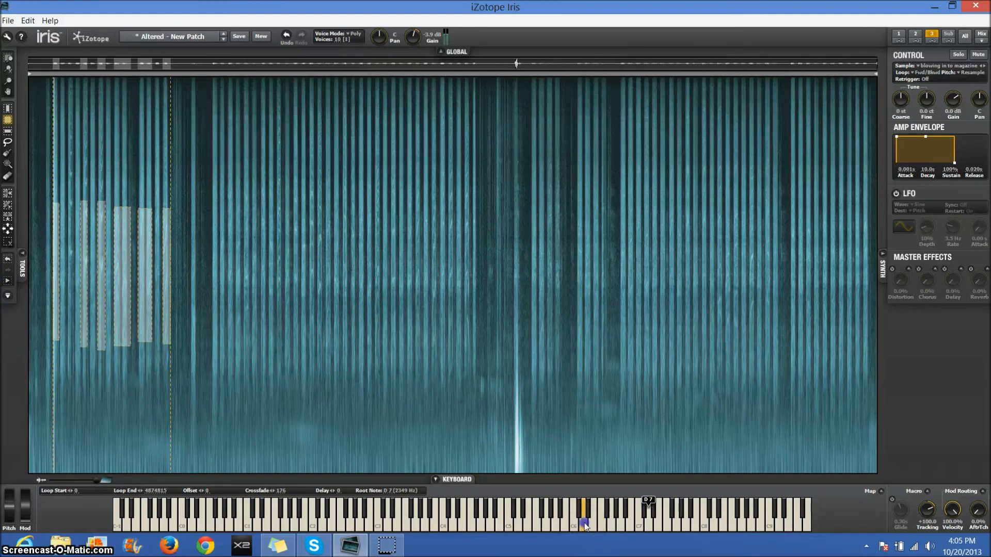
{"action": "mouse_move", "coordinate": [584, 522]}
{"action": "left_mouse_down"}
{"action": "mouse_move", "coordinate": [592, 530]}
{"action": "mouse_move", "coordinate": [583, 528]}
{"action": "left_mouse_up"}
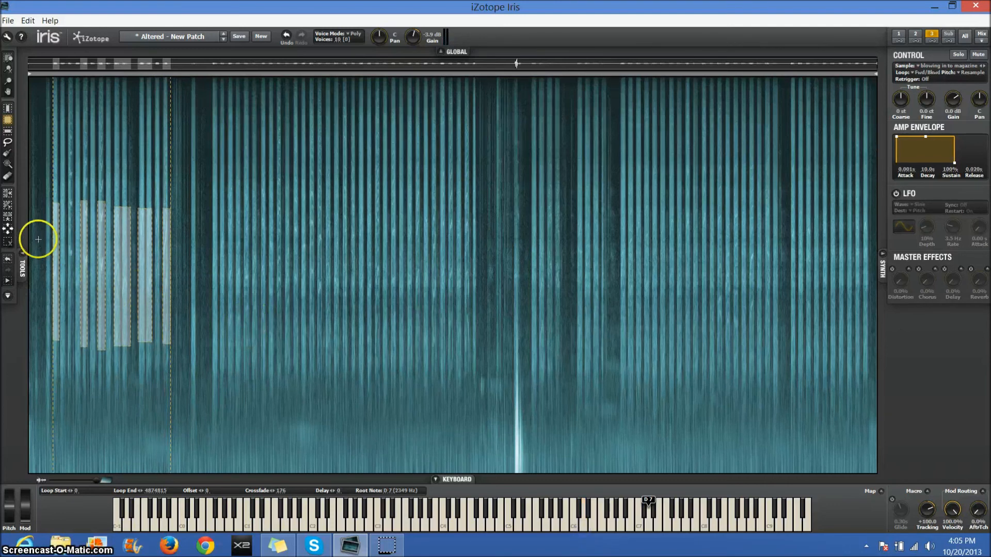
- Erase thin wavy lines through the selected bands with a small eraser and audition the result on the D6 key
{"action": "left_click", "coordinate": [7, 177]}
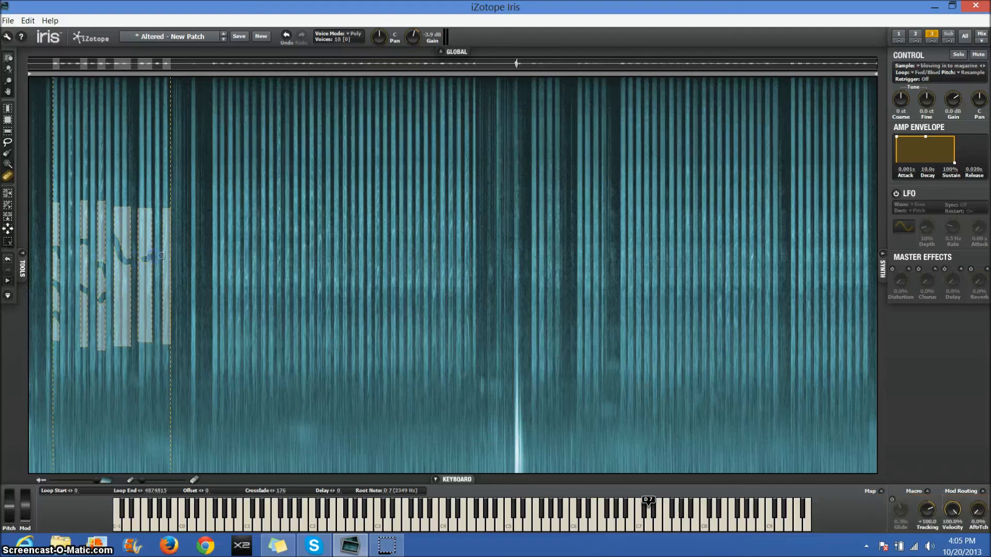
{"action": "left_click", "coordinate": [585, 525]}
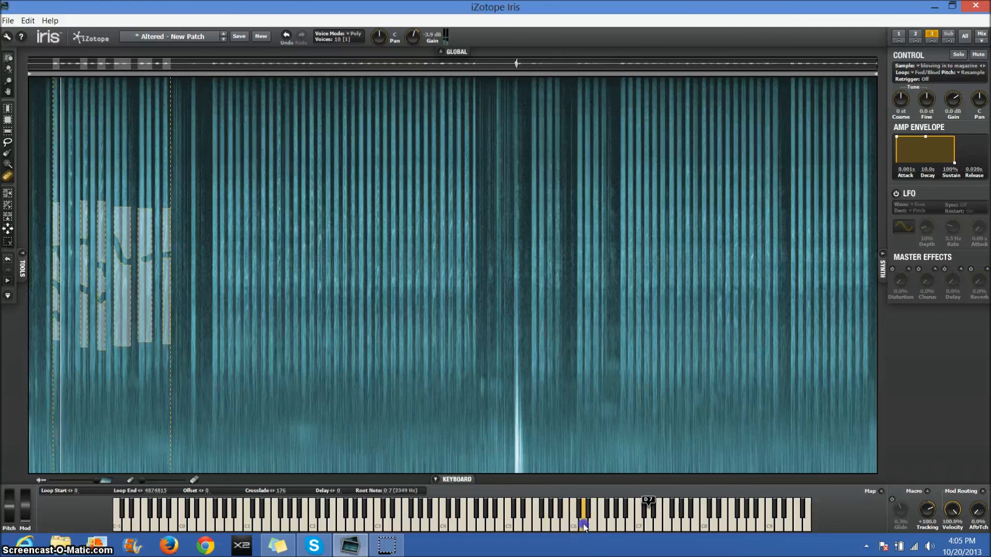
{"action": "left_click_drag", "start_coordinate": [585, 525], "coordinate": [581, 525]}
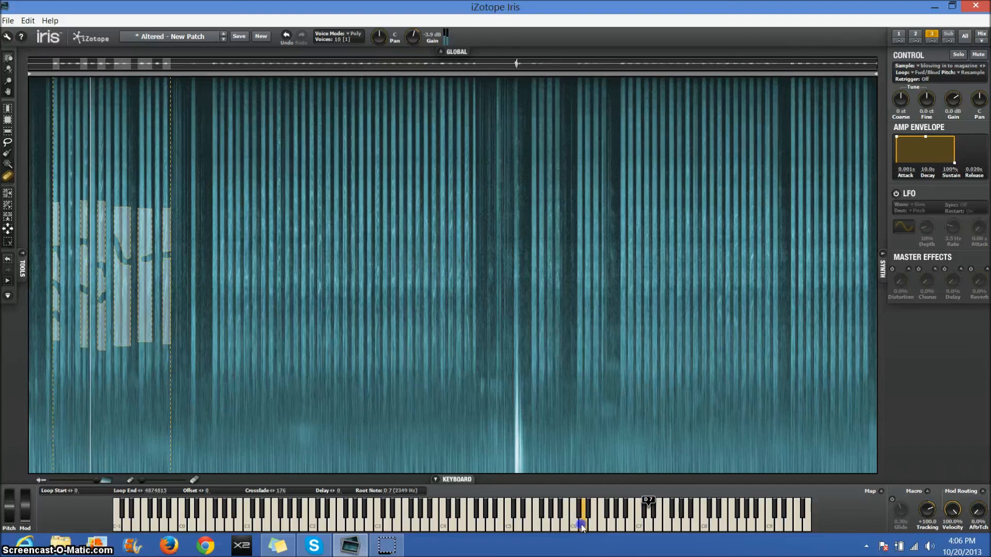
{"action": "left_click_drag", "start_coordinate": [582, 526], "coordinate": [587, 526]}
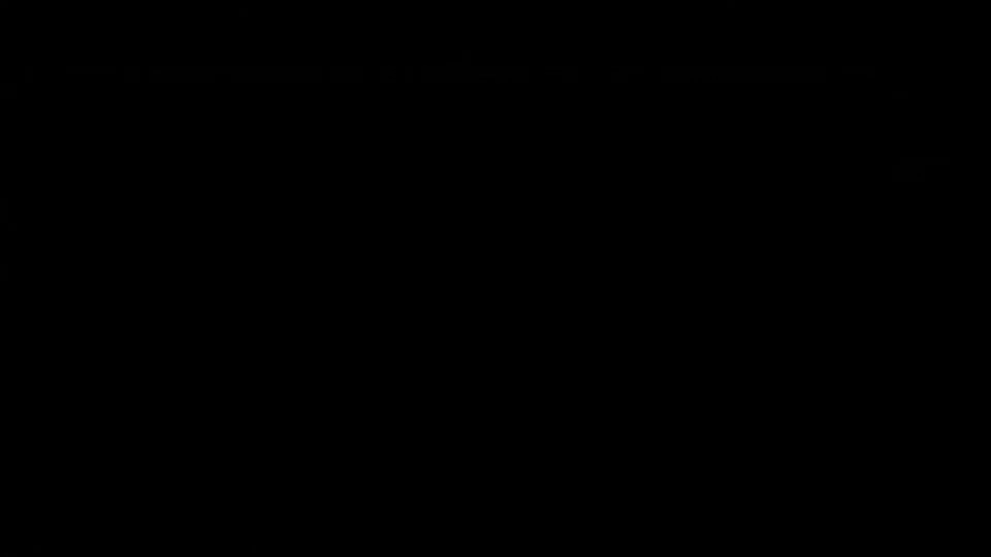